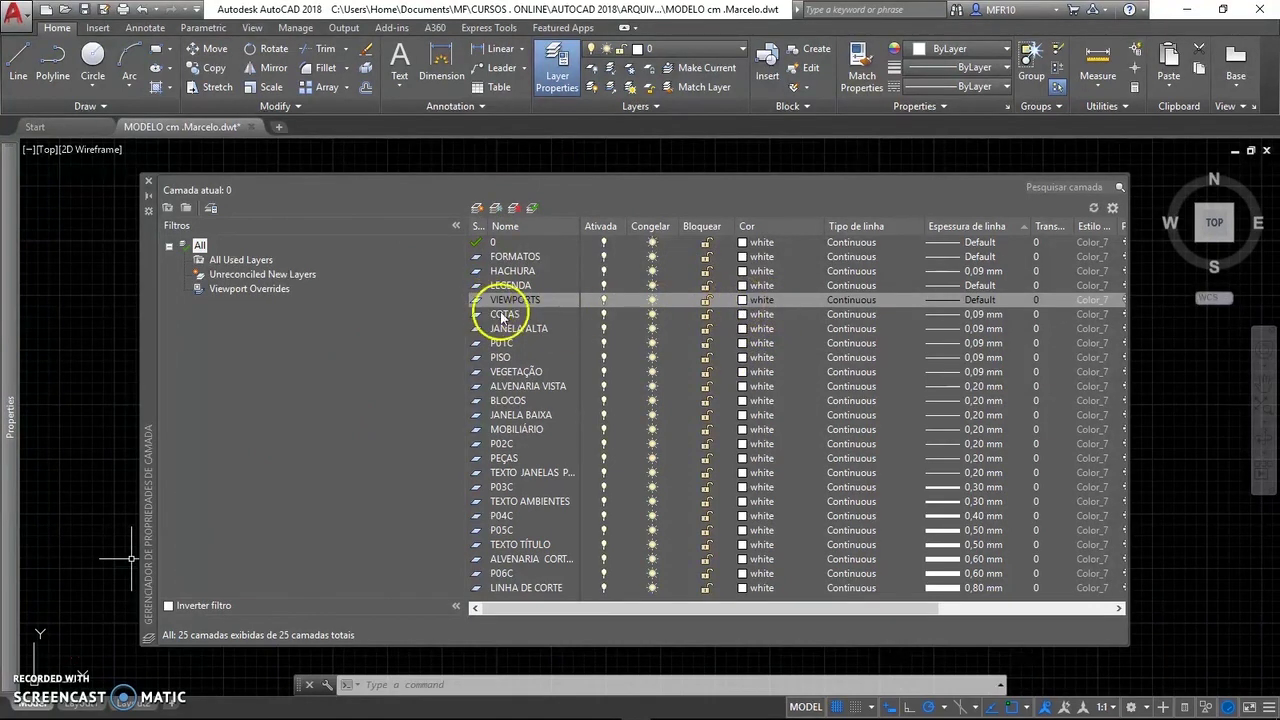
# Keep HACHURA at 0.09 mm, sort layers by lineweight thinnest first, and select COTAS
pyautogui.click(1002, 273)
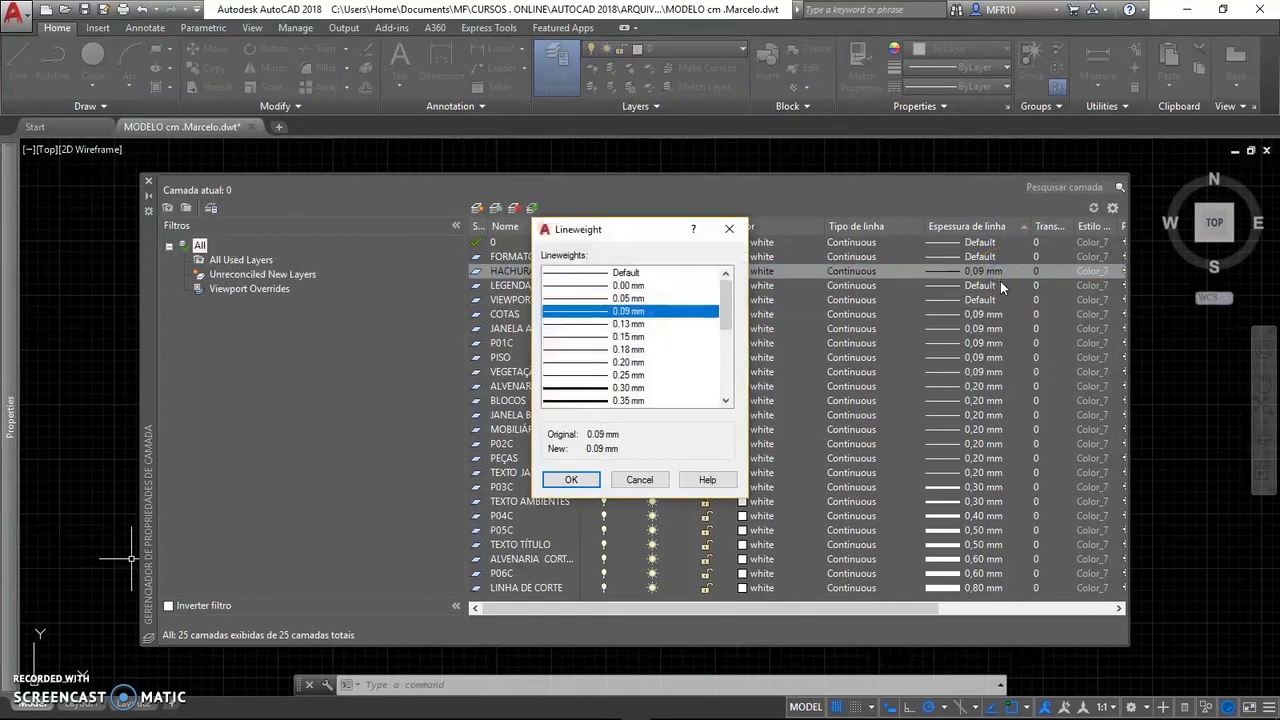
pyautogui.click(629, 479)
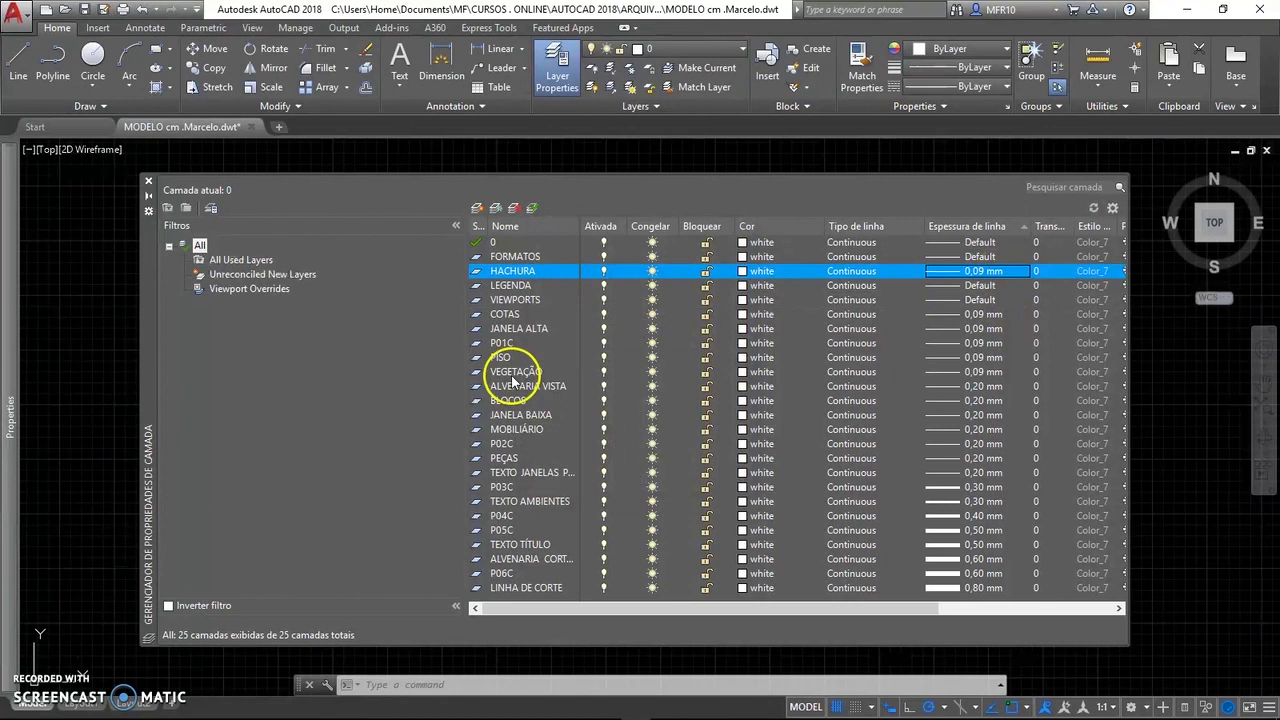
pyautogui.click(995, 228)
pyautogui.click(995, 228)
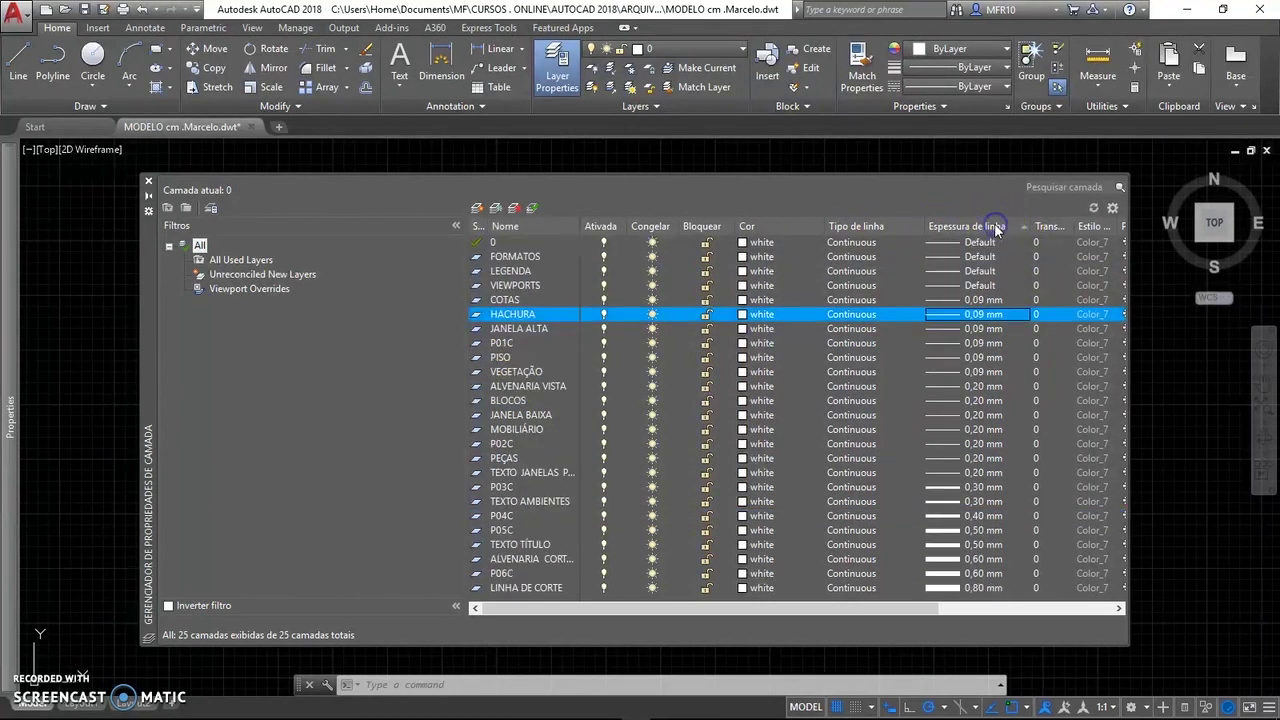
pyautogui.click(495, 300)
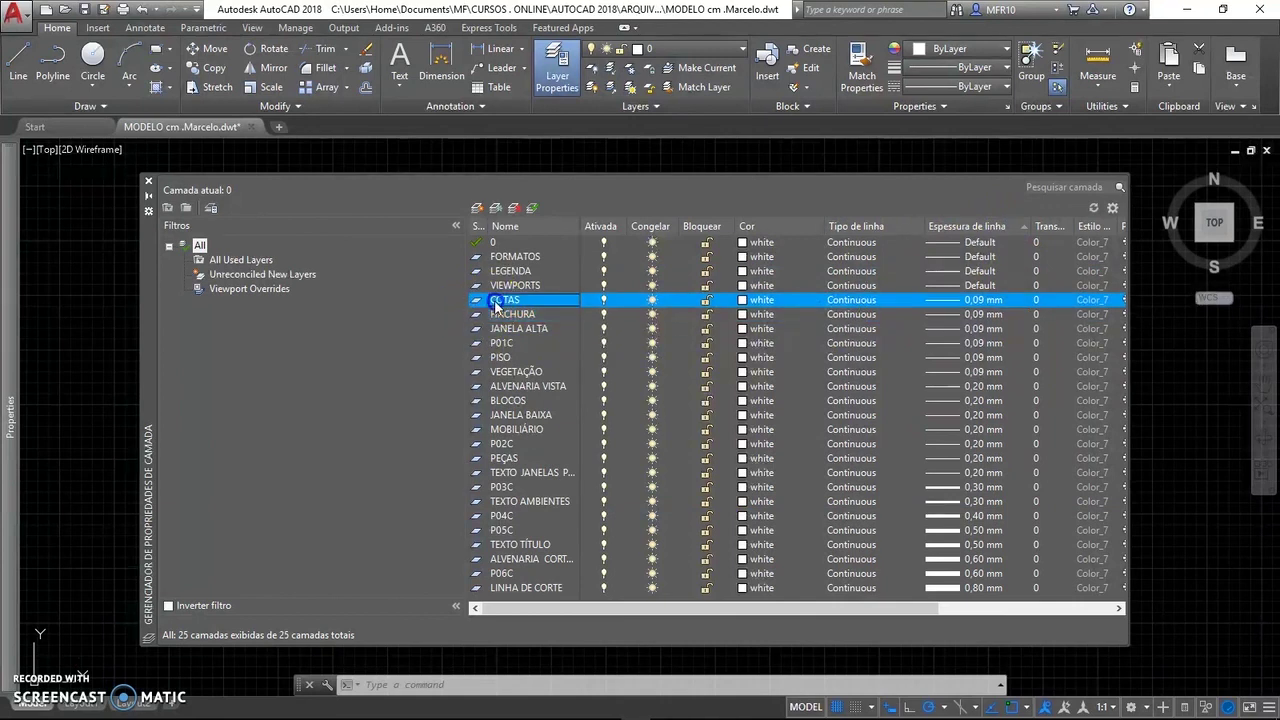
# Select COTAS through VEGETAÇÃO and bring up their colour choices from the Color column
pyautogui.keyDown('shift'); pyautogui.click(511, 374); pyautogui.keyUp('shift')
pyautogui.rightClick(541, 388)
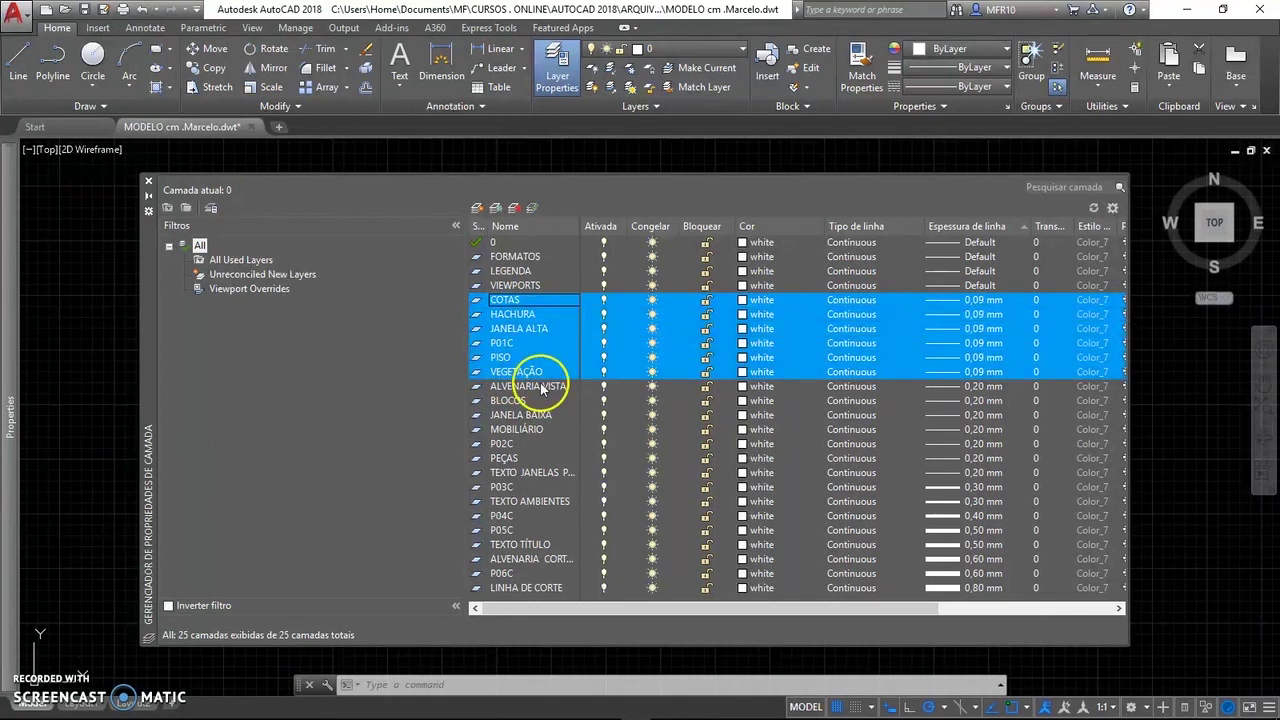
pyautogui.click(743, 347)
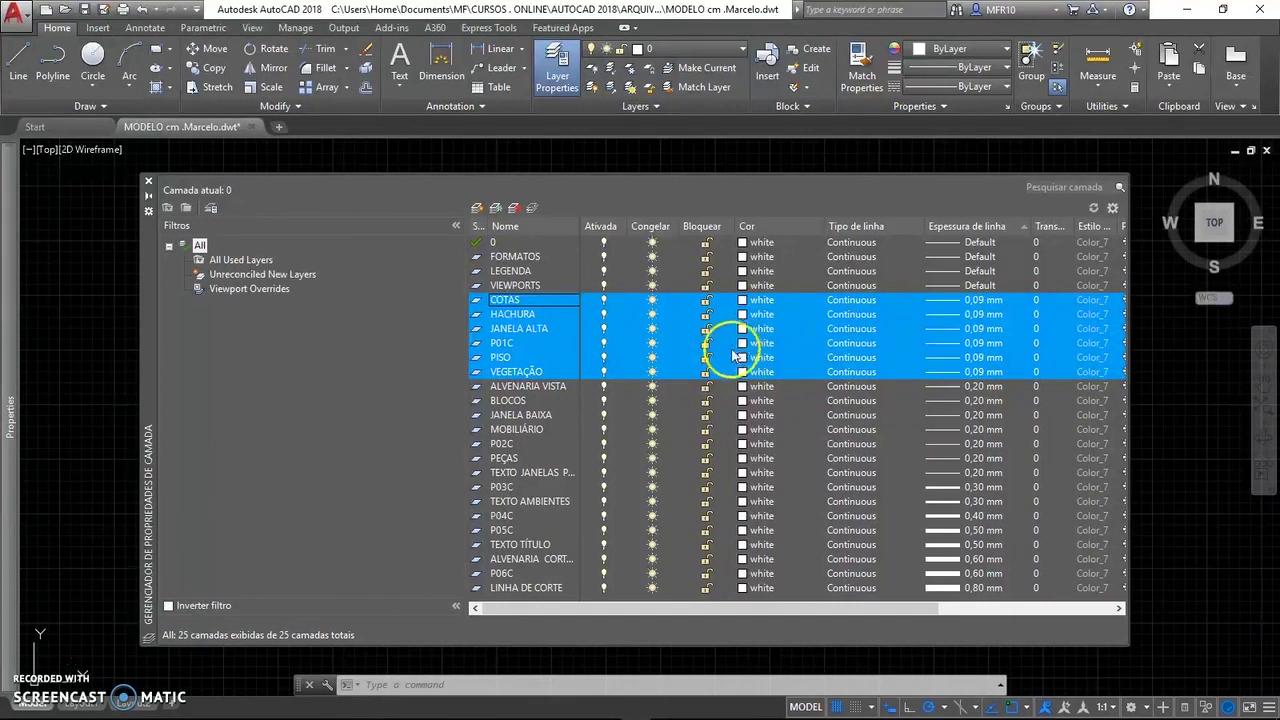
pyautogui.click(743, 346)
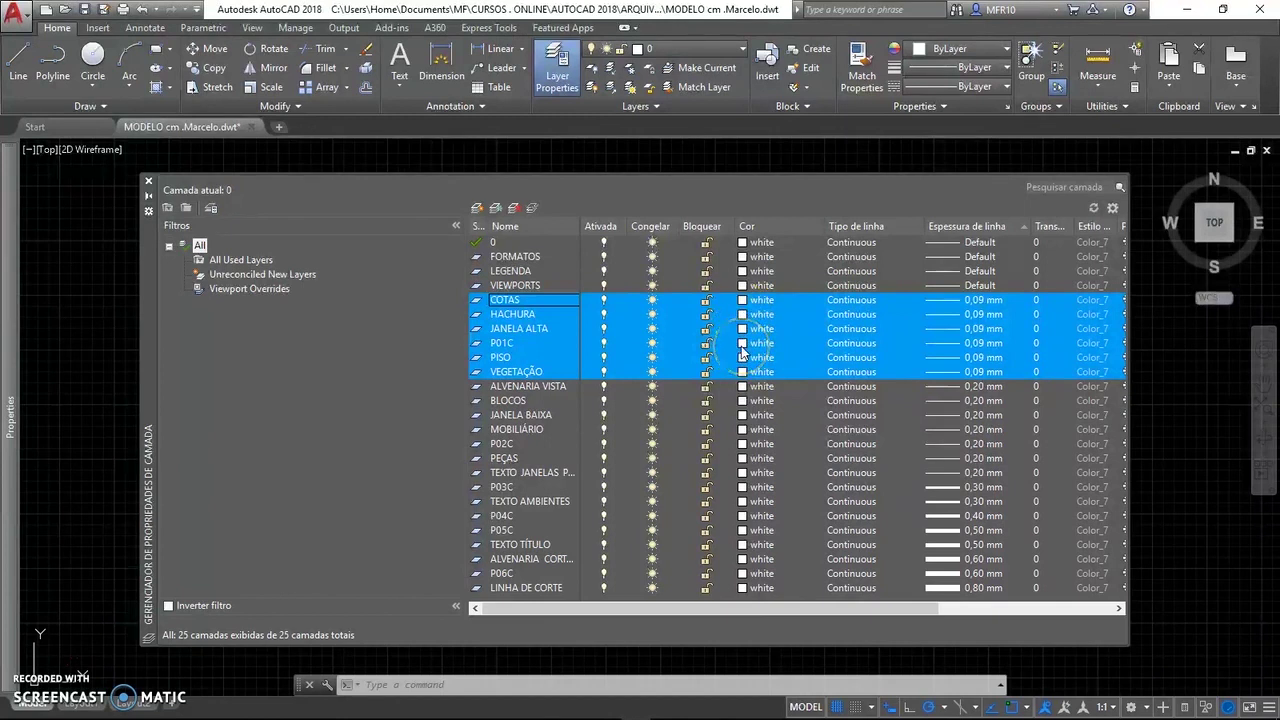
# In Select Color, preview blue, magenta and white, then pick red (index 1)
pyautogui.click(583, 287)
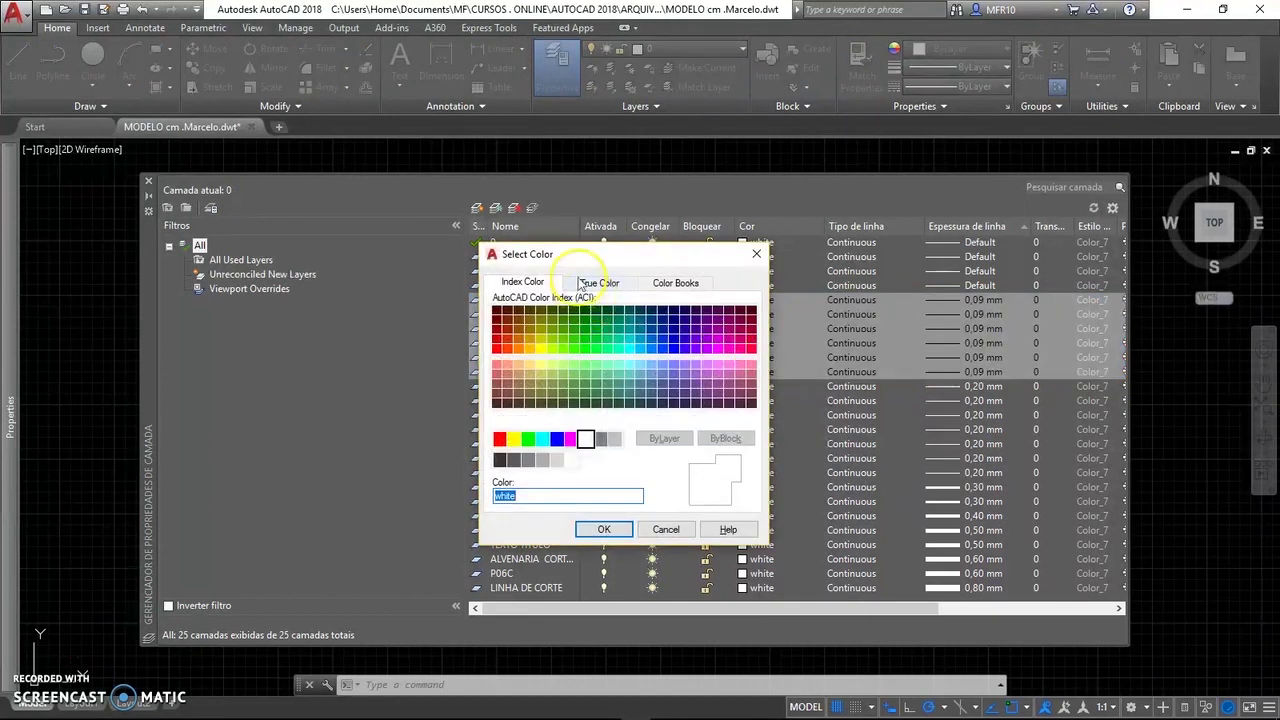
pyautogui.moveTo(580, 254); pyautogui.dragTo(600, 284)
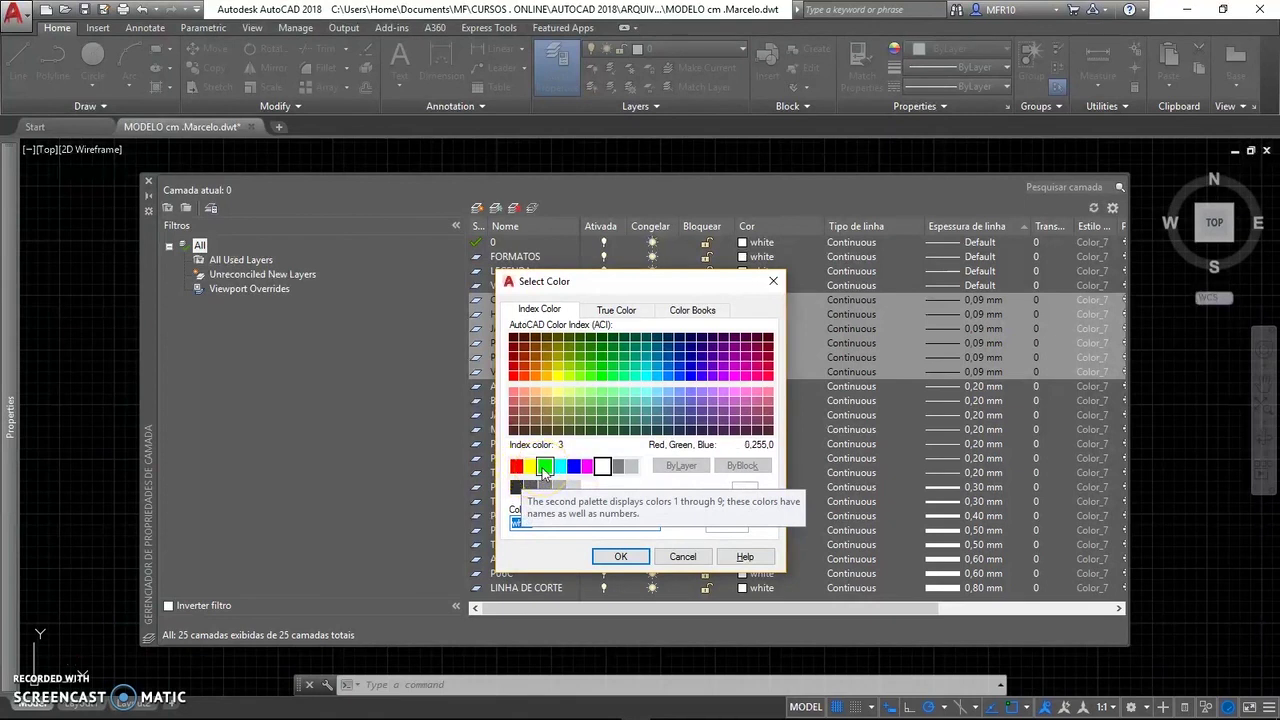
pyautogui.click(574, 468)
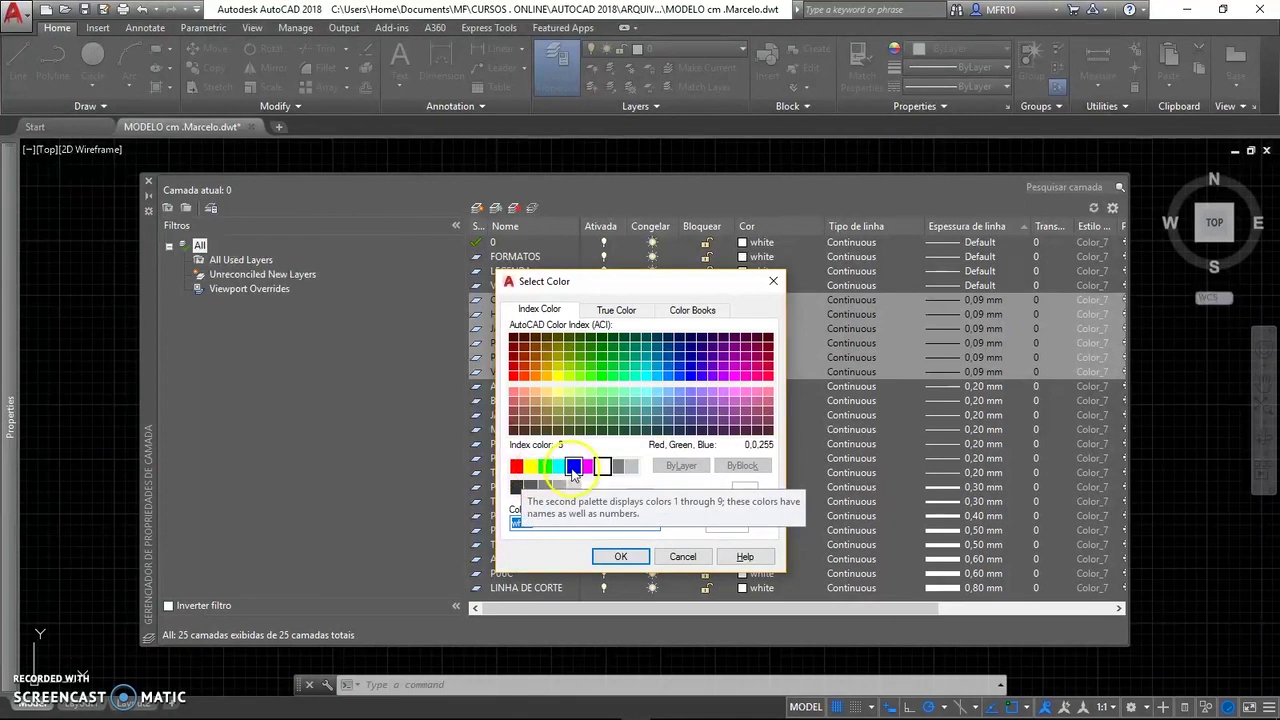
pyautogui.click(587, 467)
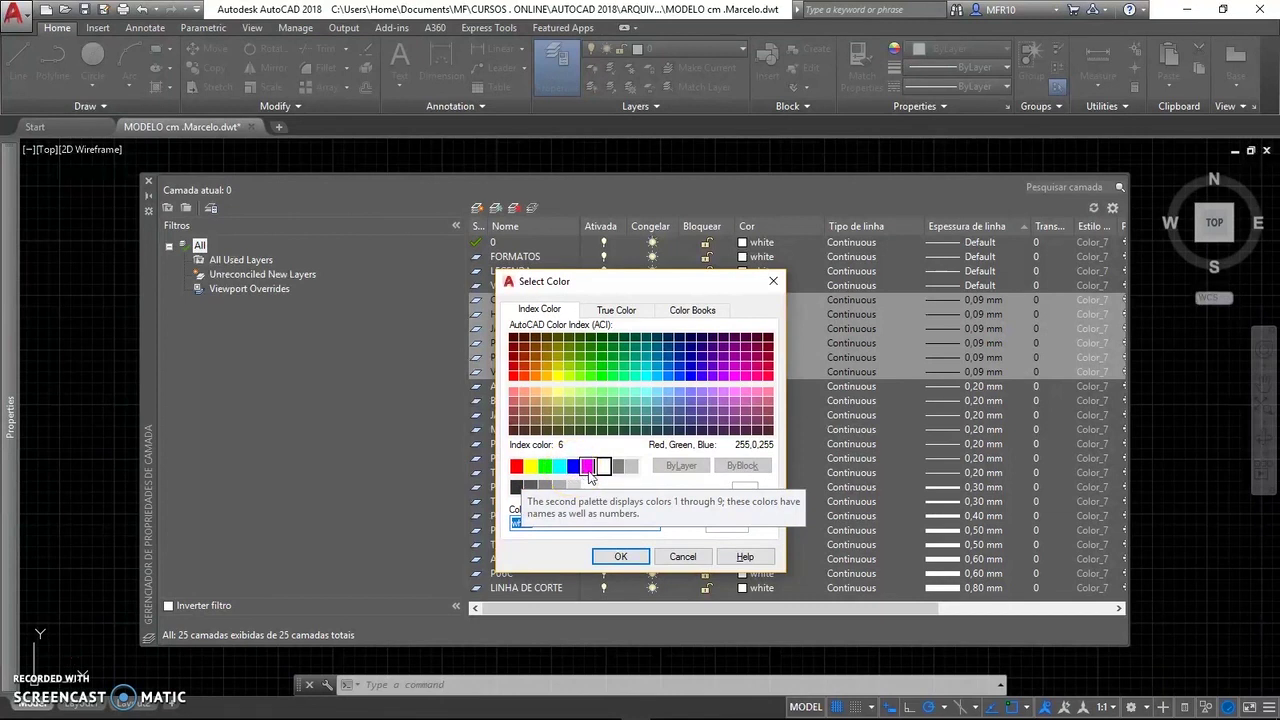
pyautogui.click(602, 470)
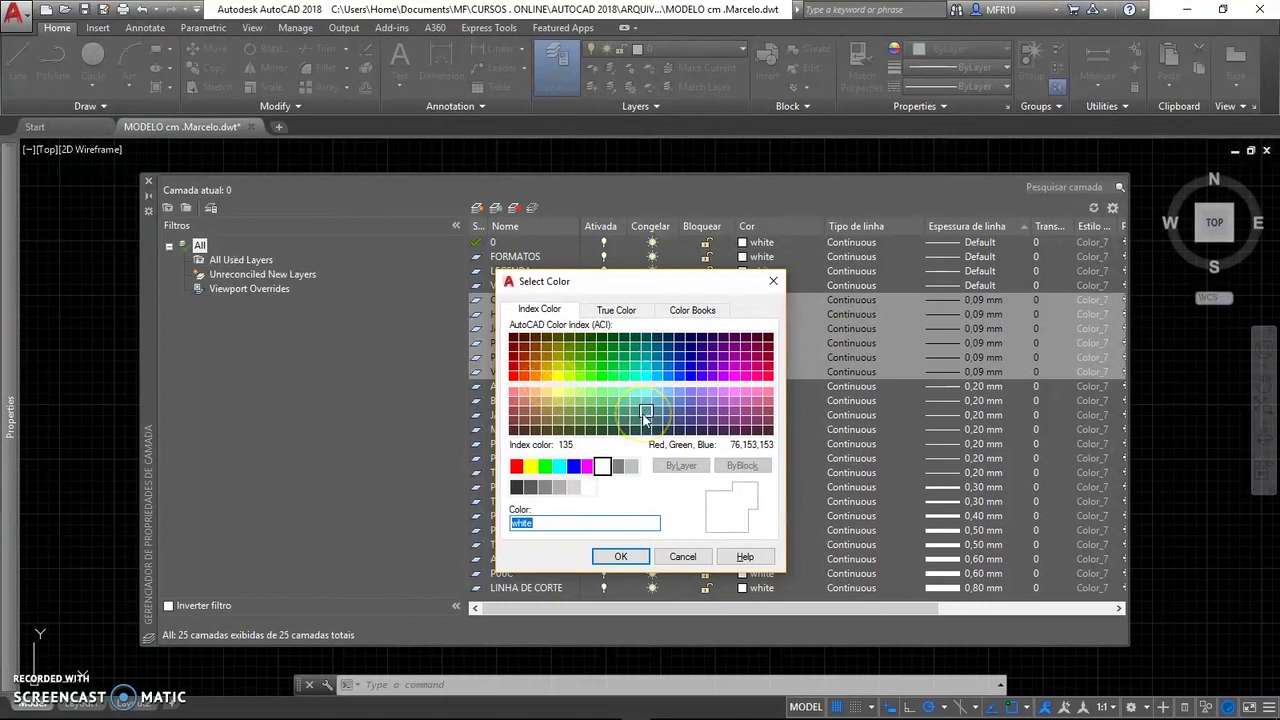
pyautogui.moveTo(643, 418); pyautogui.dragTo(589, 449)
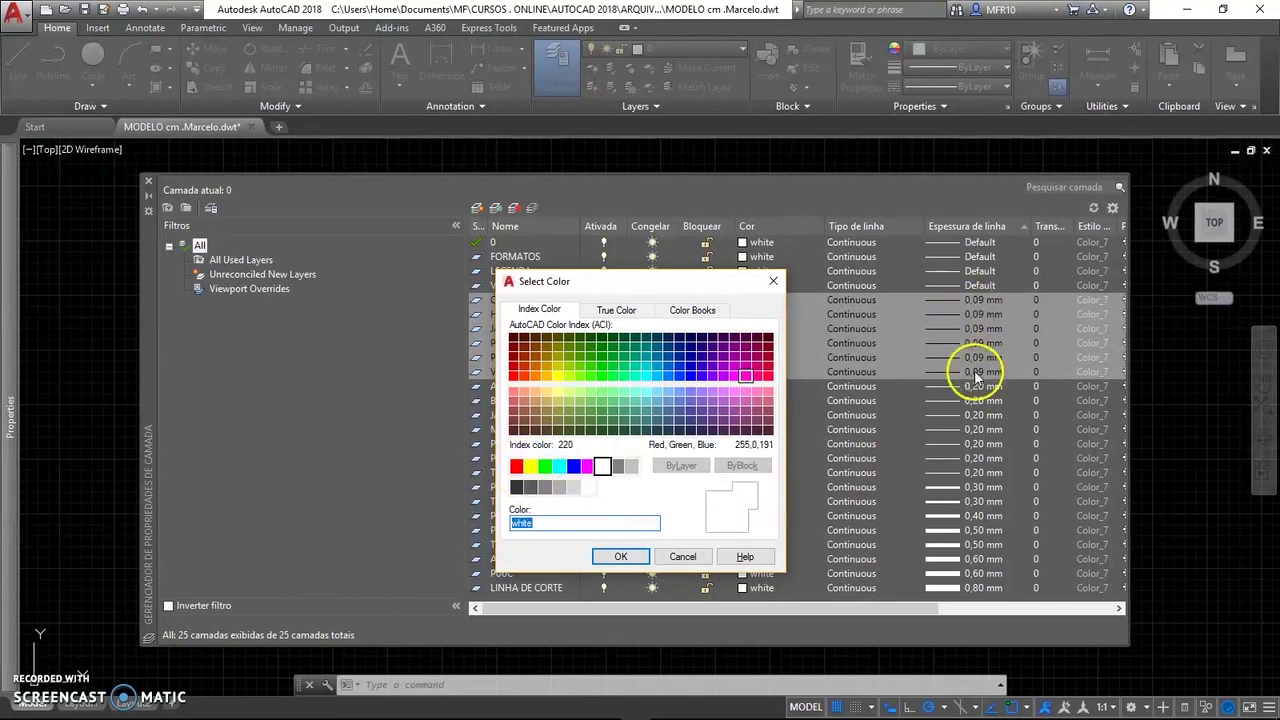
pyautogui.click(516, 467)
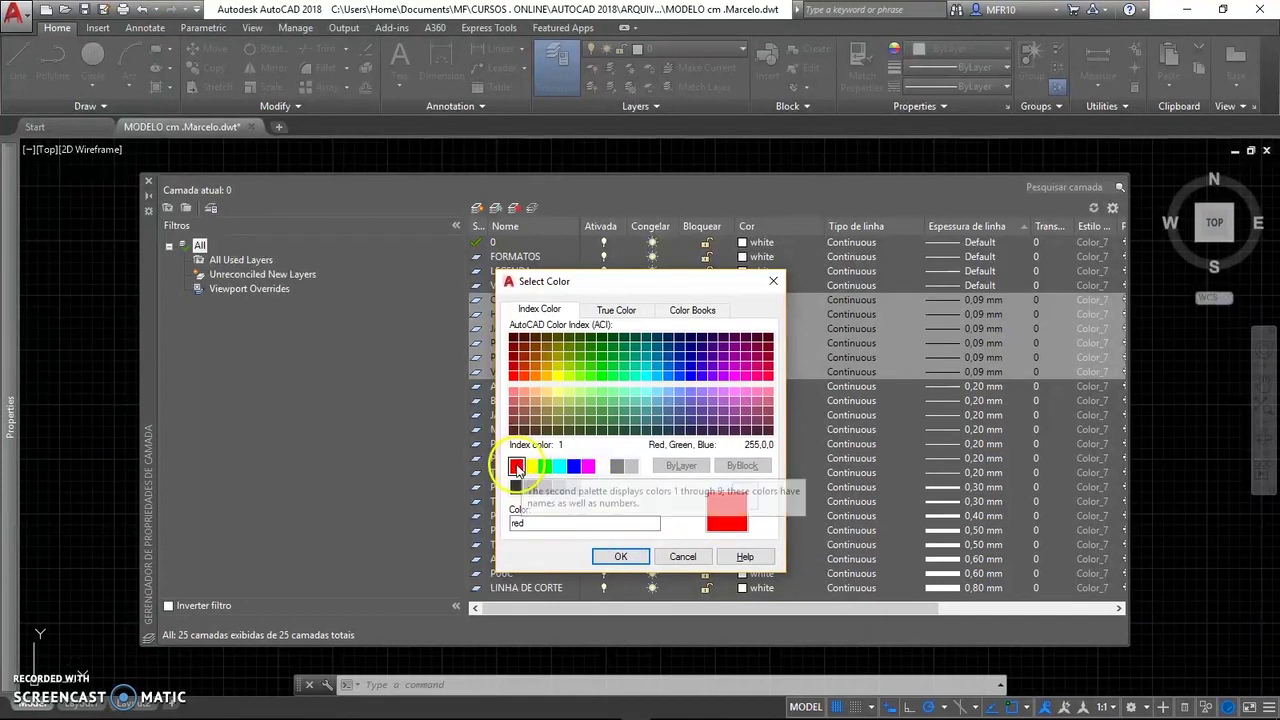
pyautogui.moveTo(643, 293); pyautogui.dragTo(281, 299)
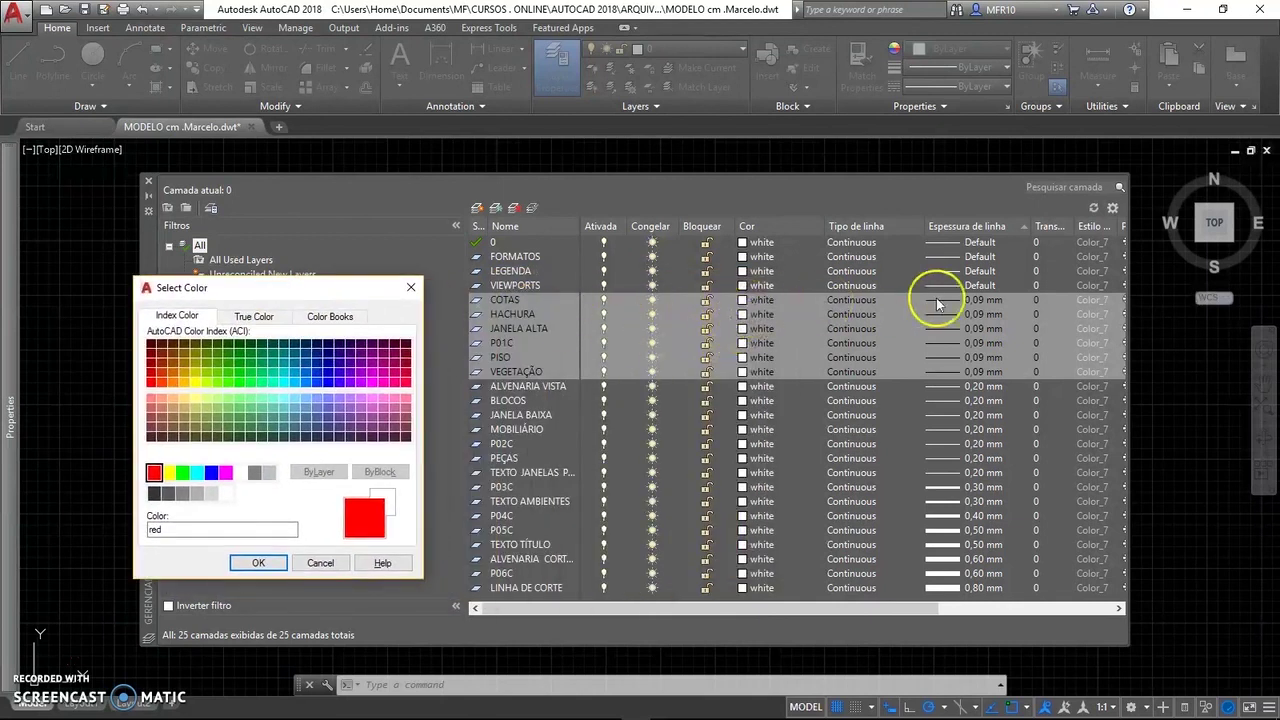
pyautogui.click(747, 362)
pyautogui.moveTo(293, 293); pyautogui.dragTo(319, 284)
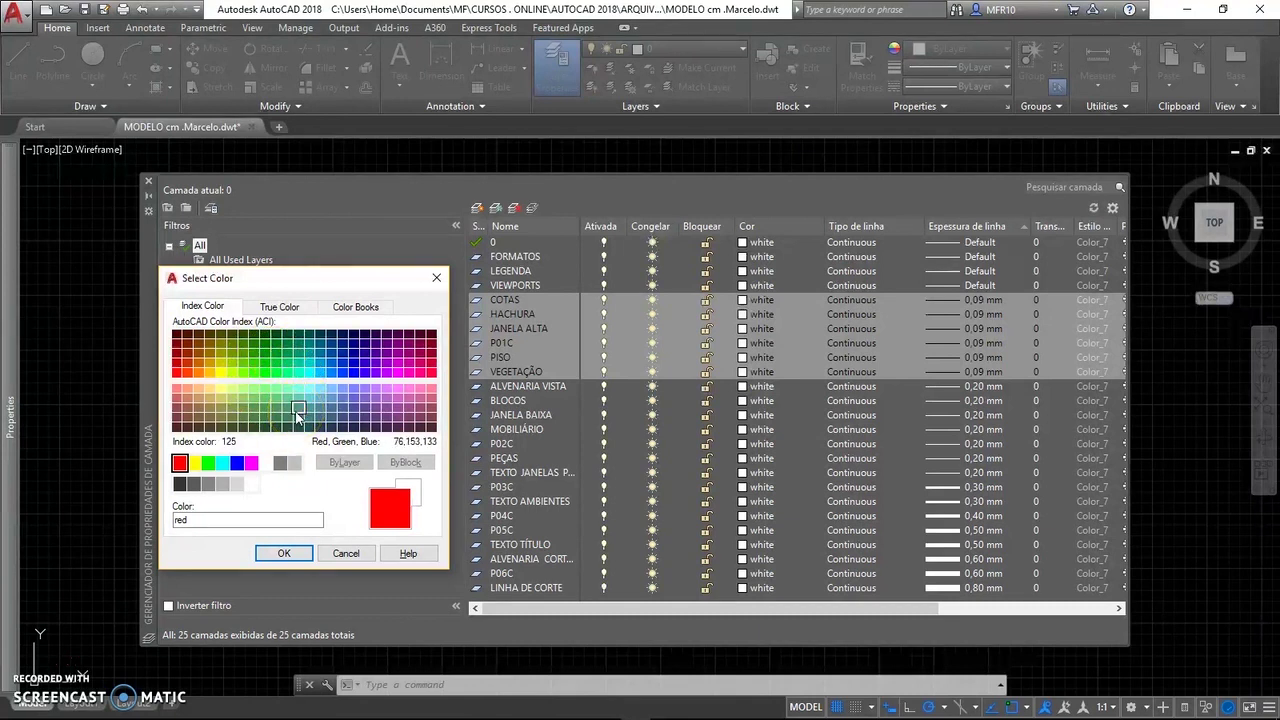
# Browse the index colour palette, then confirm red for COTAS through VEGETAÇÃO
pyautogui.moveTo(297, 416); pyautogui.dragTo(262, 410)
pyautogui.moveTo(252, 360); pyautogui.dragTo(263, 362)
pyautogui.moveTo(266, 359); pyautogui.dragTo(283, 403)
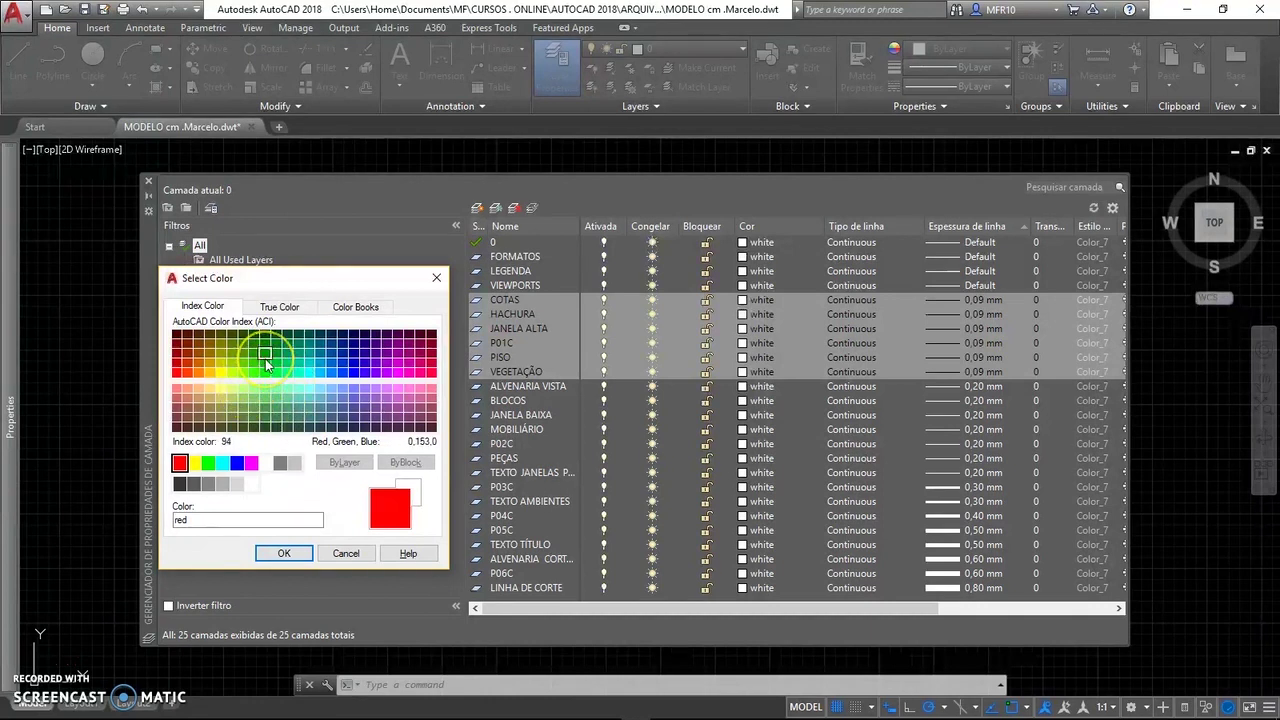
pyautogui.moveTo(268, 362); pyautogui.dragTo(266, 388)
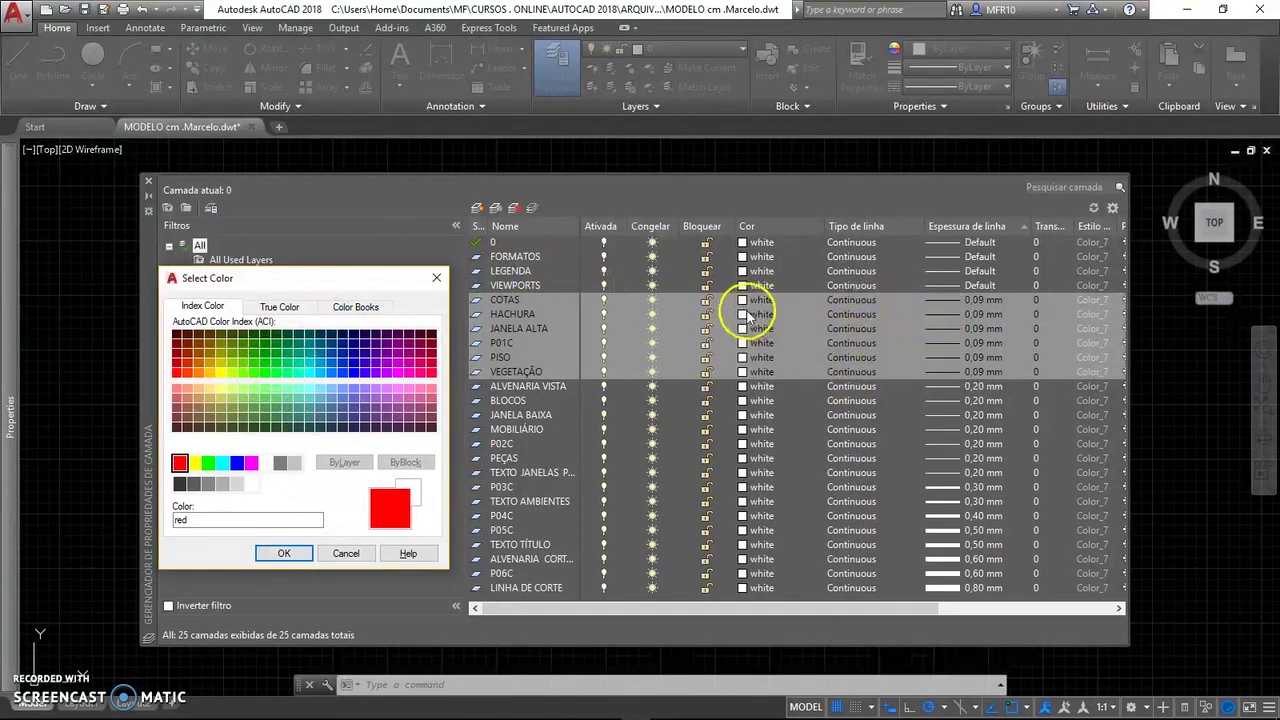
pyautogui.click(283, 554)
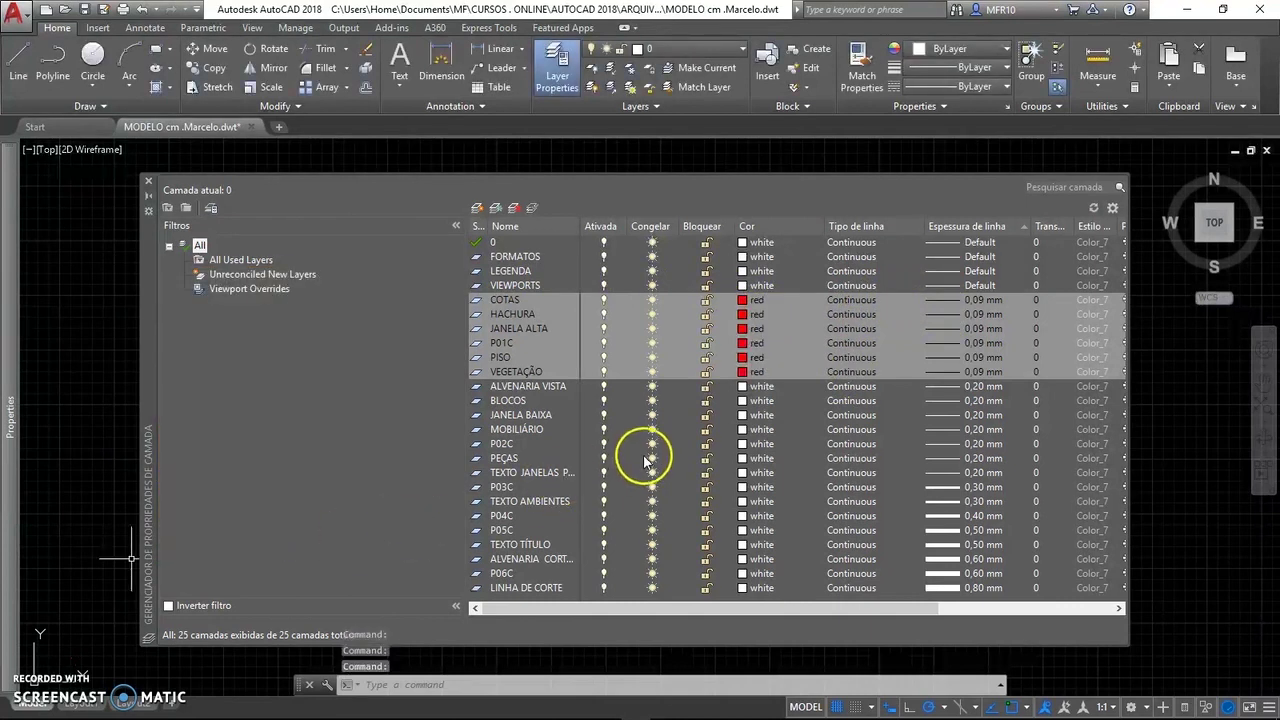
# Colour the seven 0.20 mm layers from ALVENARIA VISTA onward yellow
pyautogui.click(548, 389)
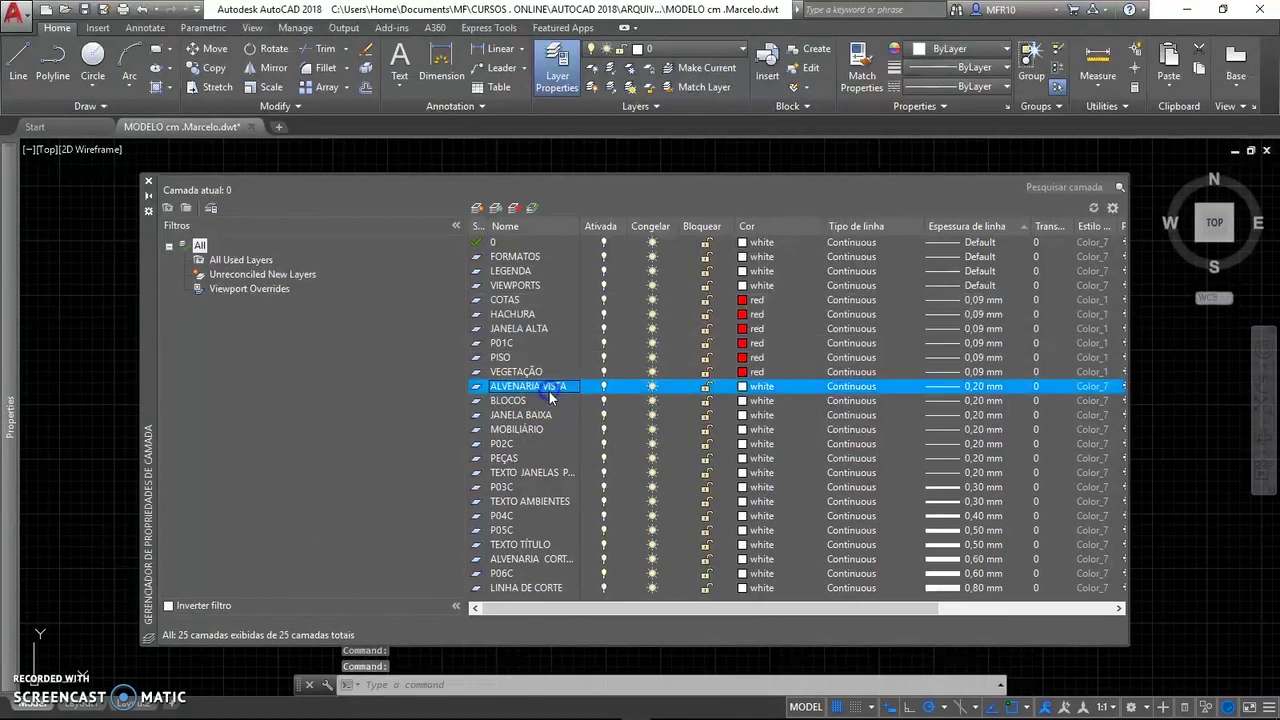
pyautogui.keyDown('shift'); pyautogui.click(524, 473); pyautogui.keyUp('shift')
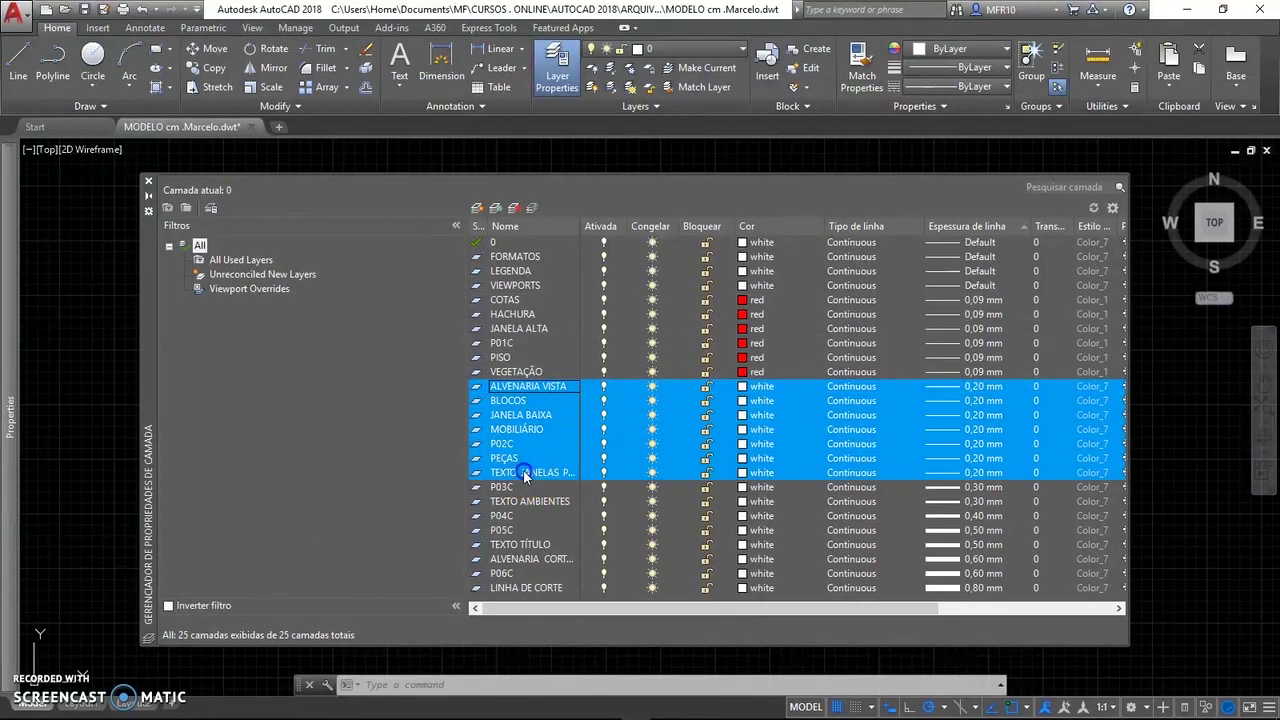
pyautogui.click(743, 425)
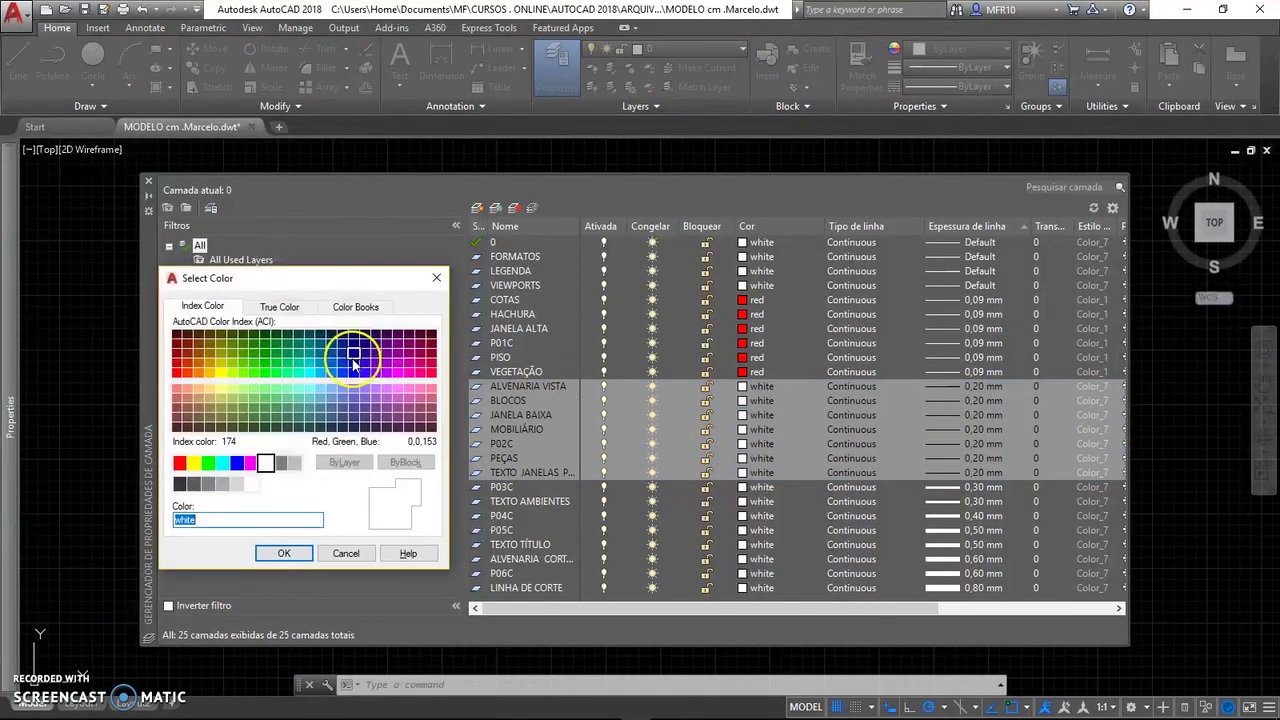
pyautogui.click(196, 462)
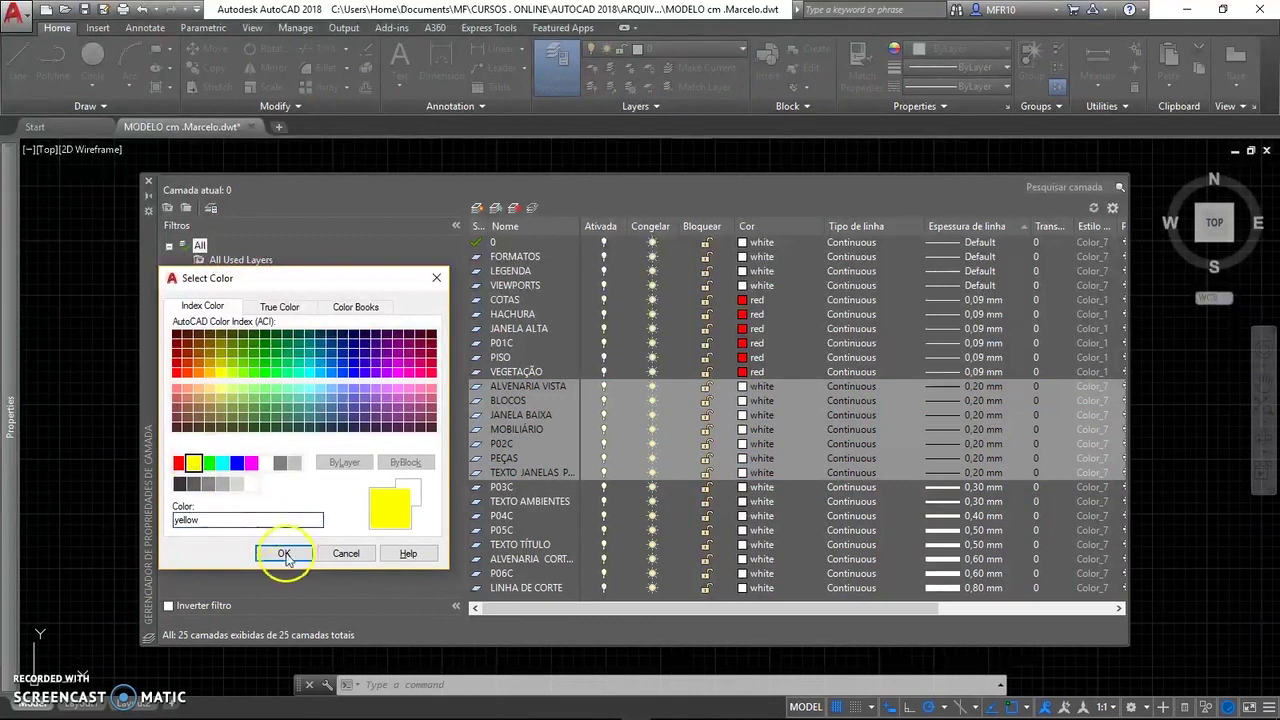
pyautogui.click(284, 553)
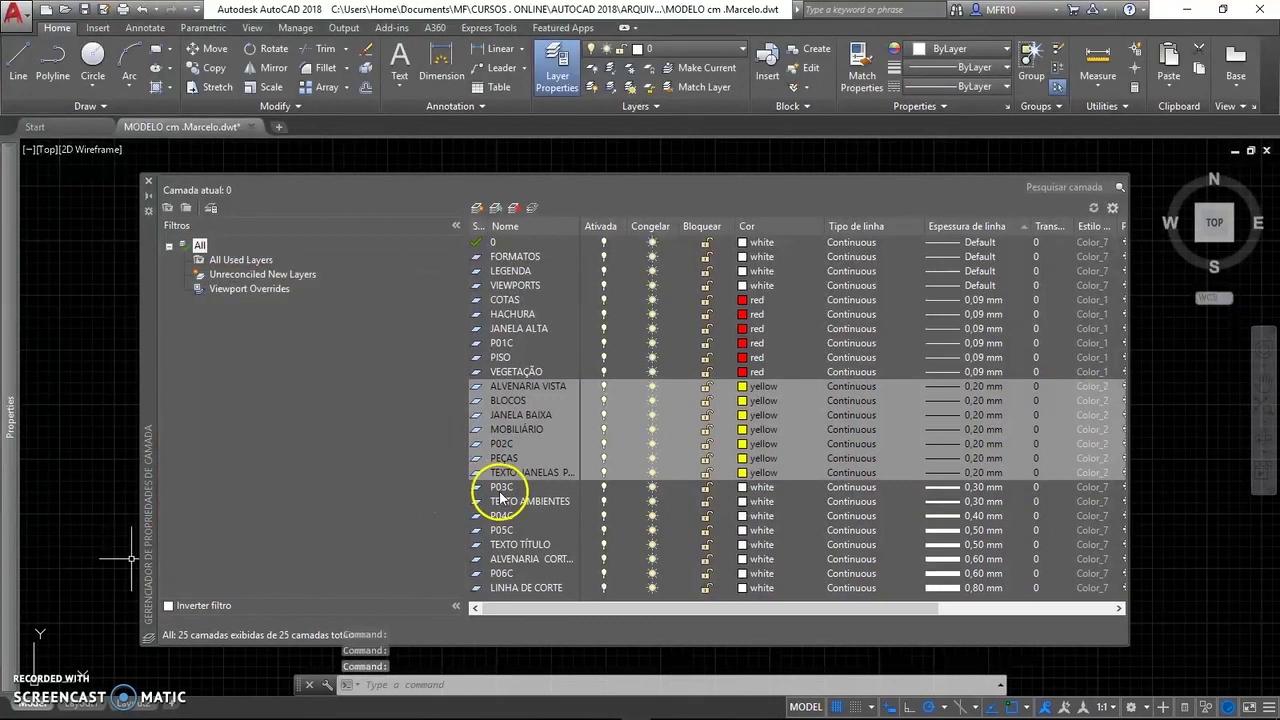
# Colour the 0.30 mm layers P03C and TEXTO AMBIENTES green
pyautogui.doubleClick(501, 488)
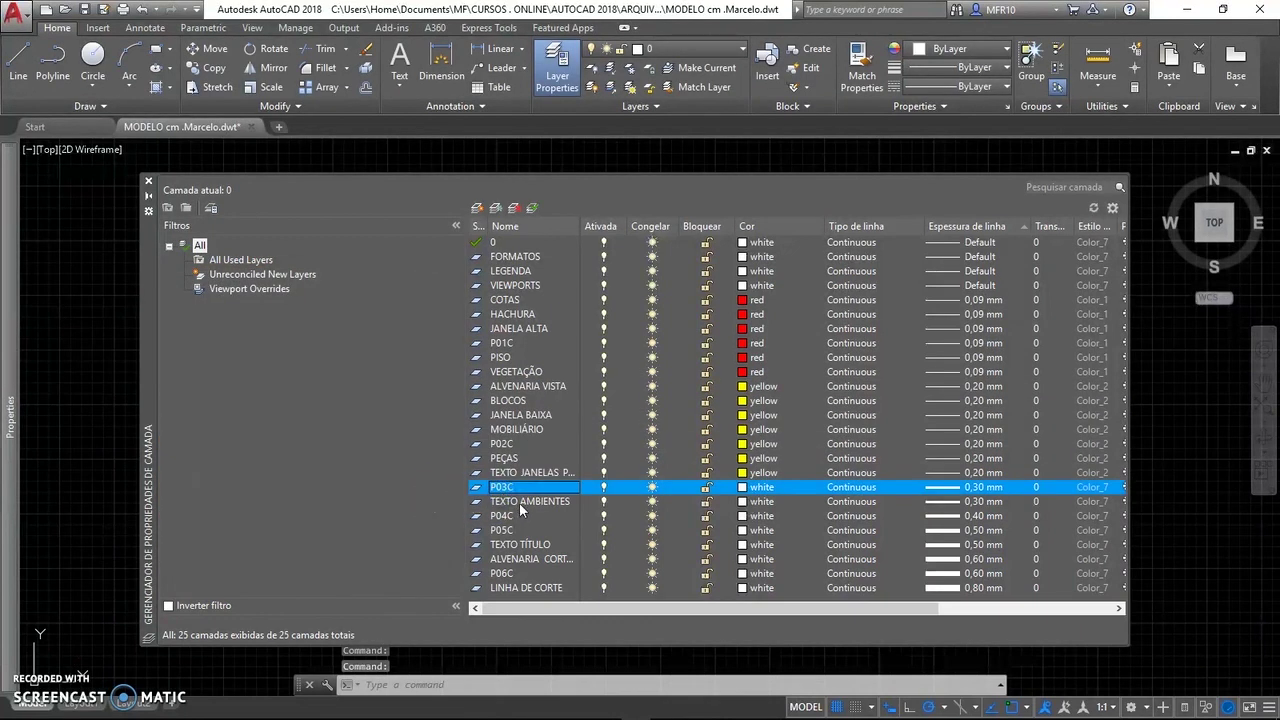
pyautogui.keyDown('shift'); pyautogui.click(519, 502); pyautogui.keyUp('shift')
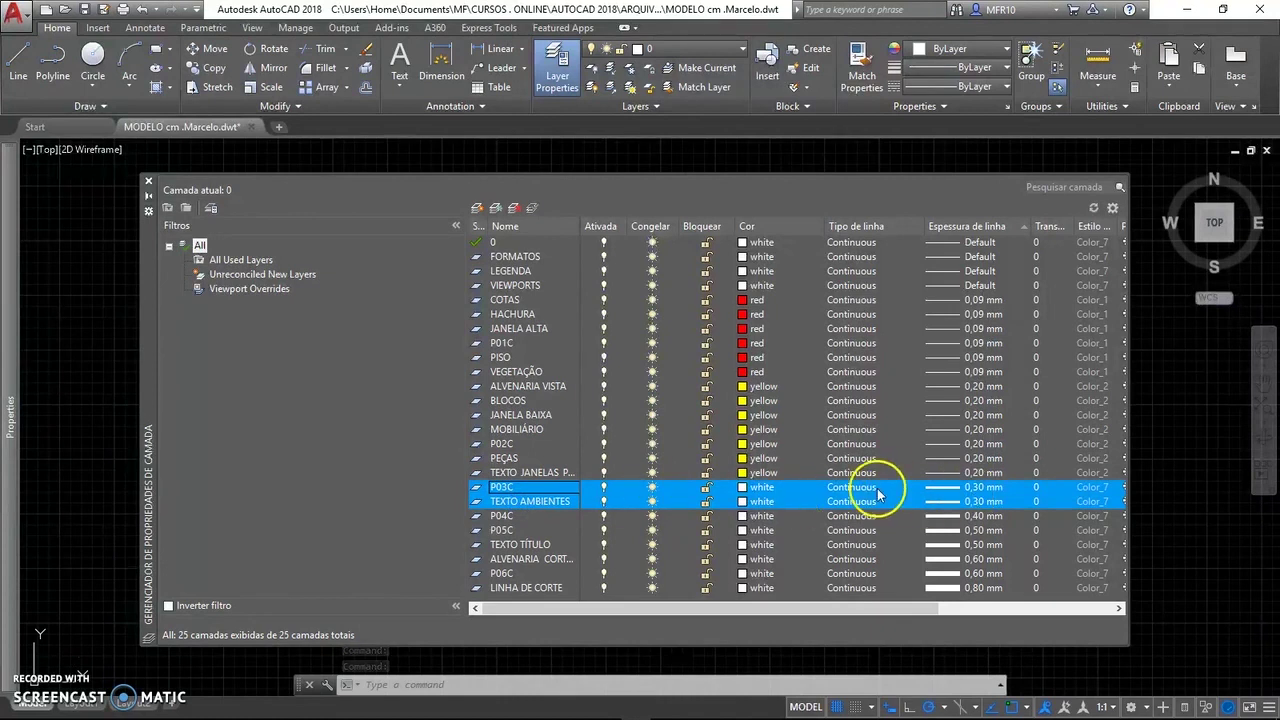
pyautogui.click(746, 488)
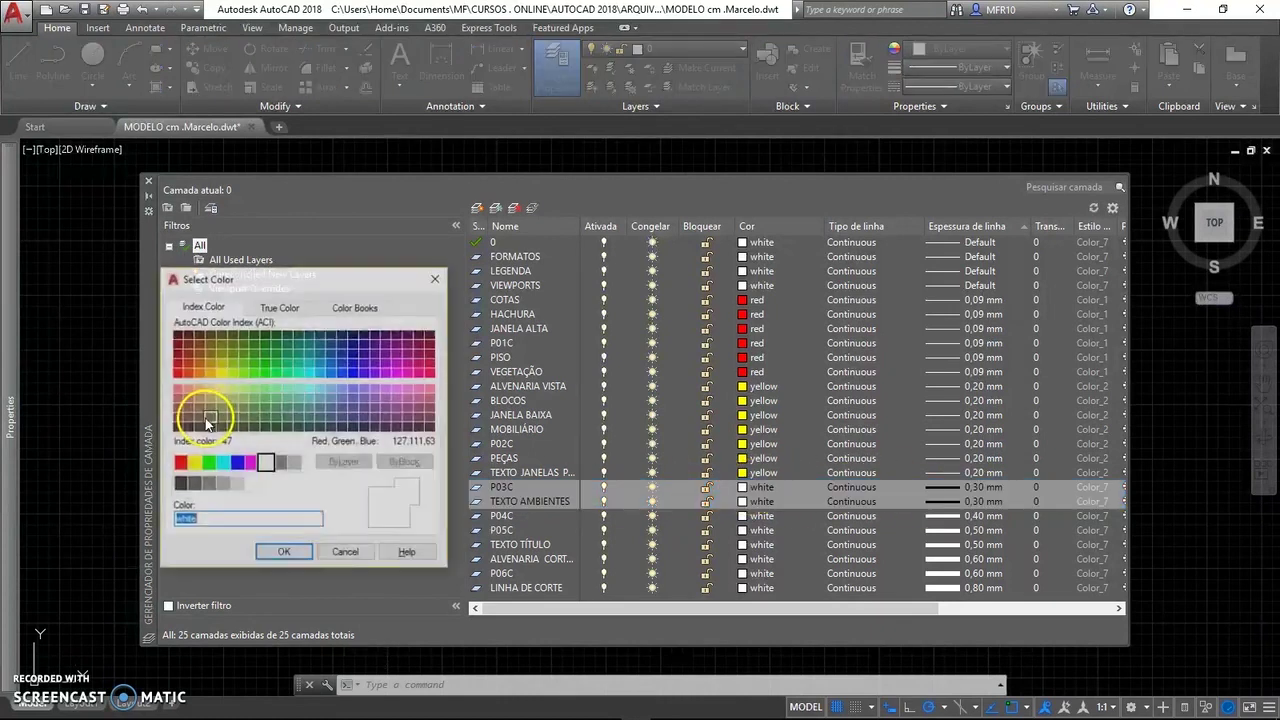
pyautogui.click(207, 464)
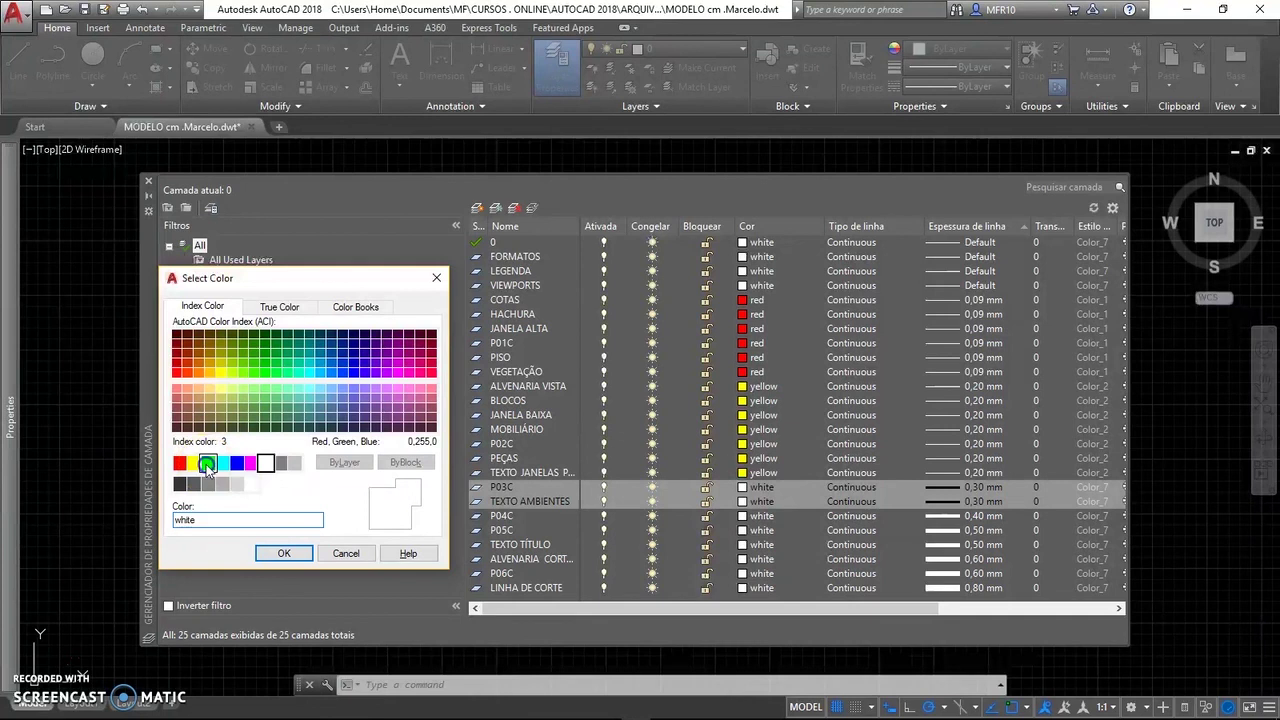
pyautogui.click(281, 556)
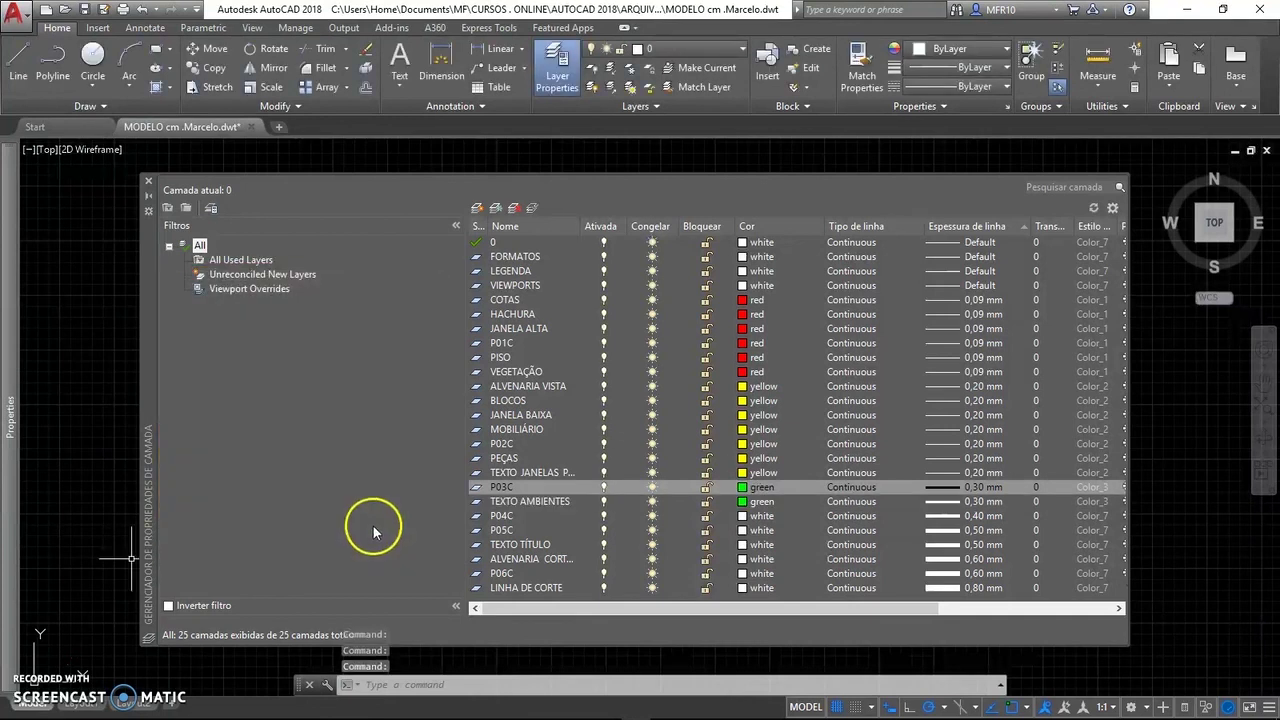
pyautogui.click(516, 520)
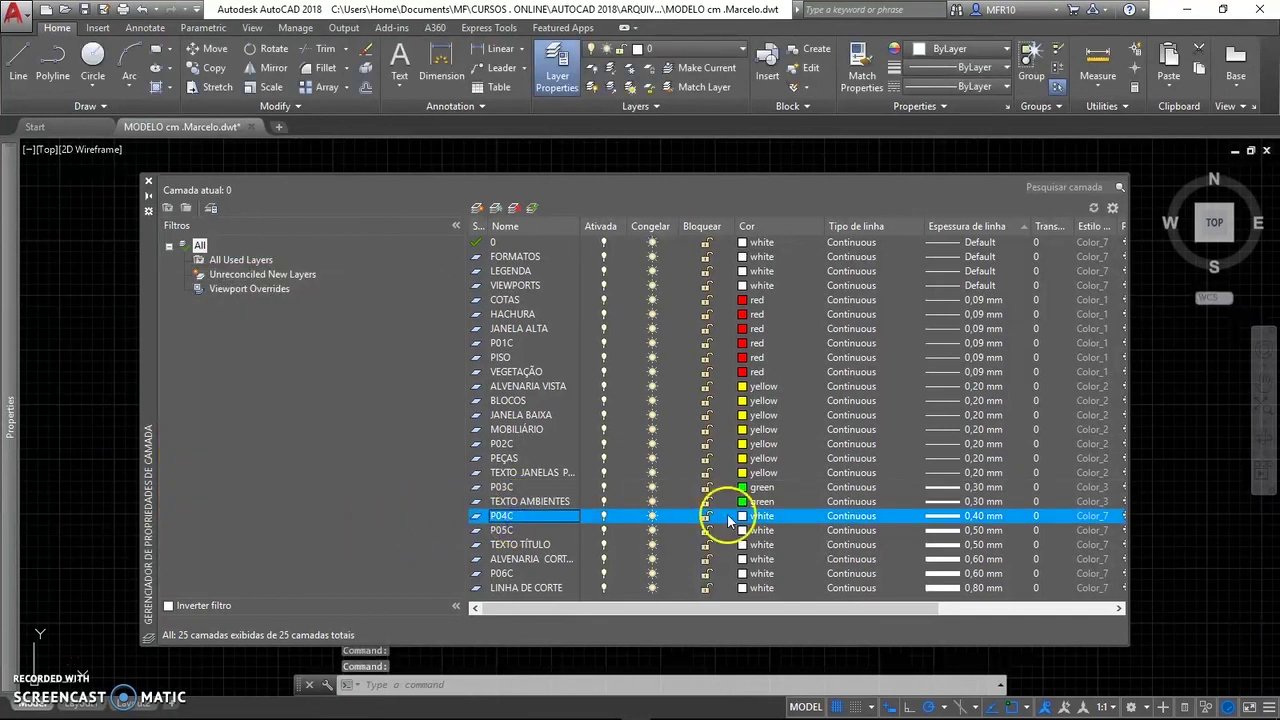
# Set layer P04C's colour to cyan
pyautogui.click(764, 516)
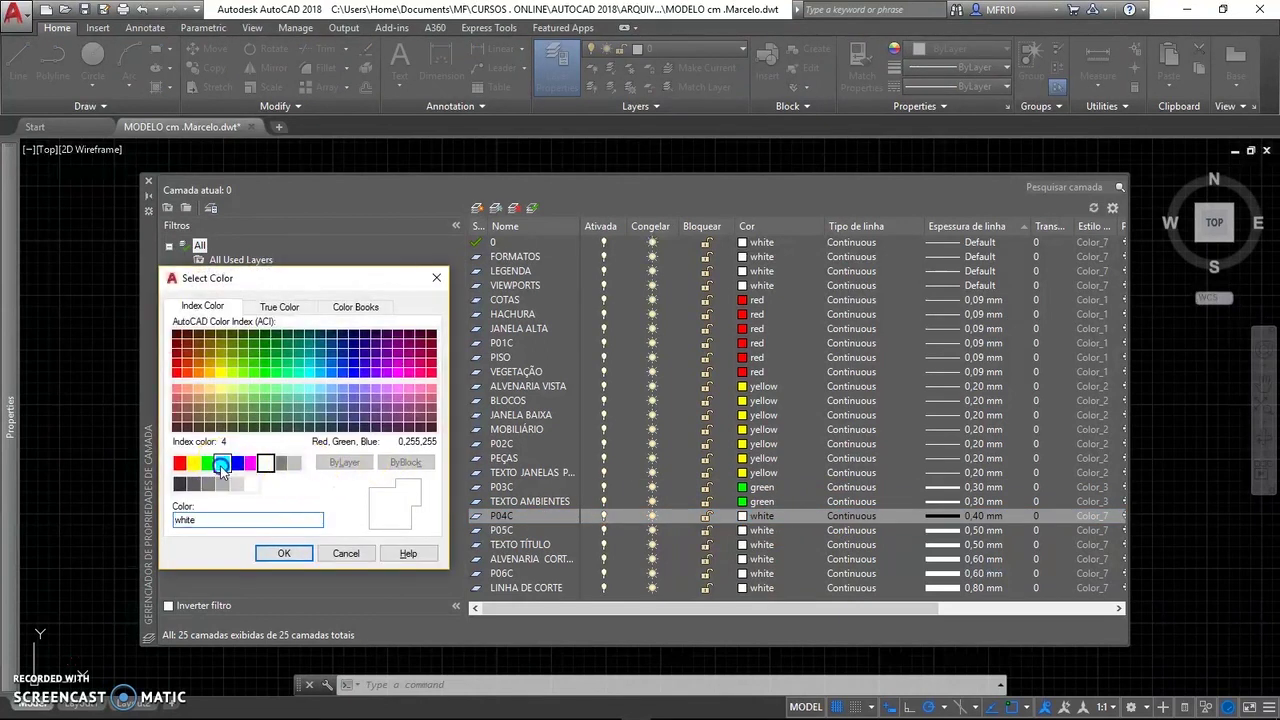
pyautogui.click(222, 463)
pyautogui.click(284, 553)
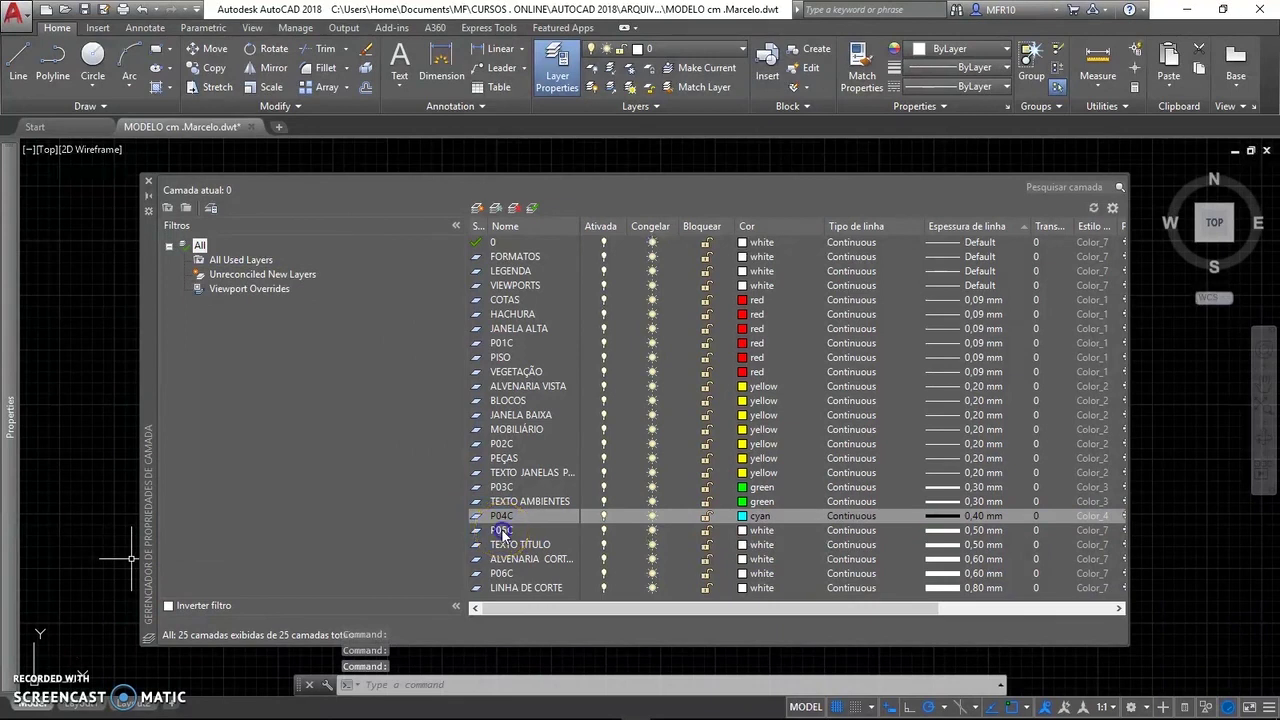
# Colour the 0.50 mm layers P05C and TEXTO TÍTULO blue
pyautogui.click(503, 531)
pyautogui.keyDown('shift'); pyautogui.click(512, 545); pyautogui.keyUp('shift')
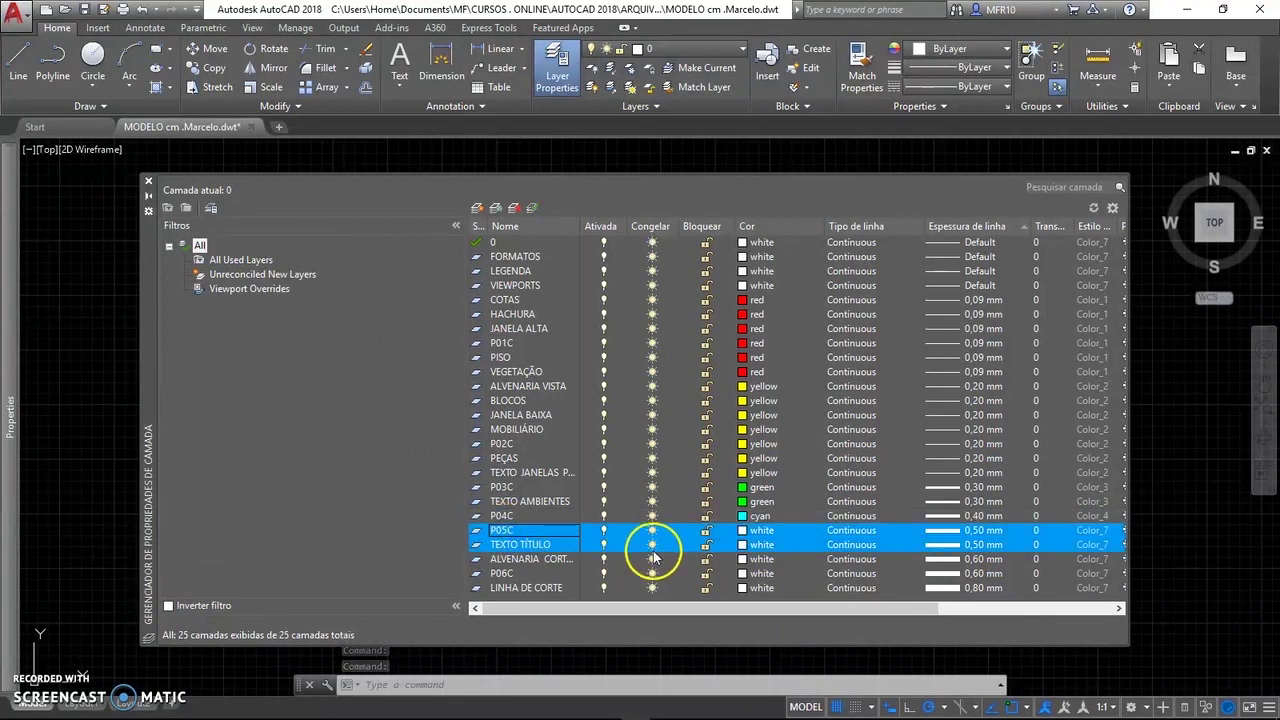
pyautogui.click(762, 530)
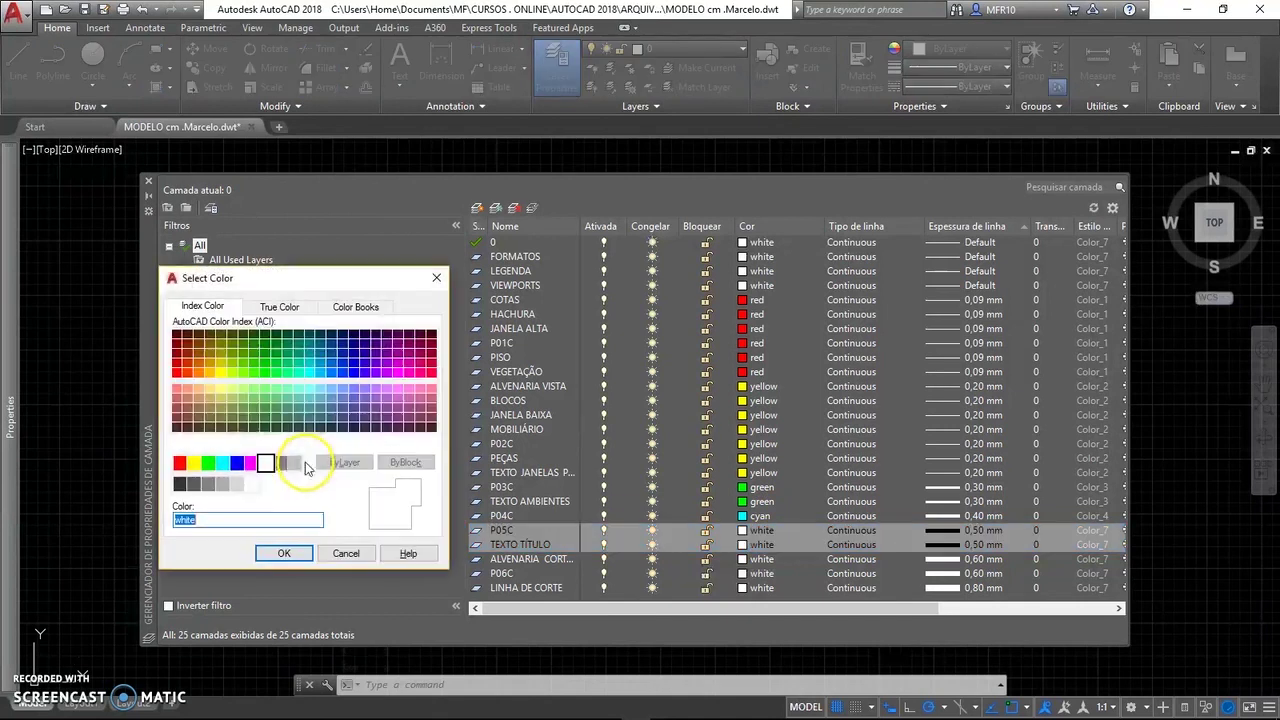
pyautogui.click(237, 463)
pyautogui.click(284, 553)
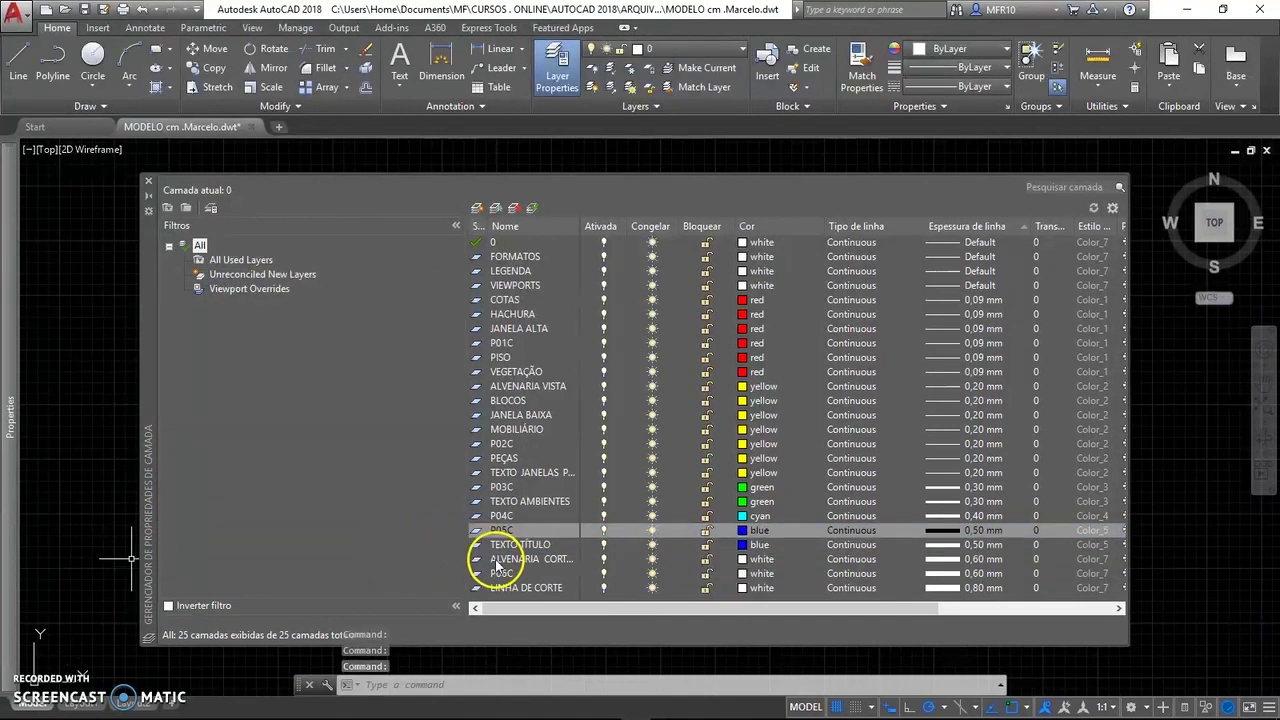
pyautogui.click(497, 560)
pyautogui.keyDown('ctrl'); pyautogui.click(502, 575); pyautogui.keyUp('ctrl')
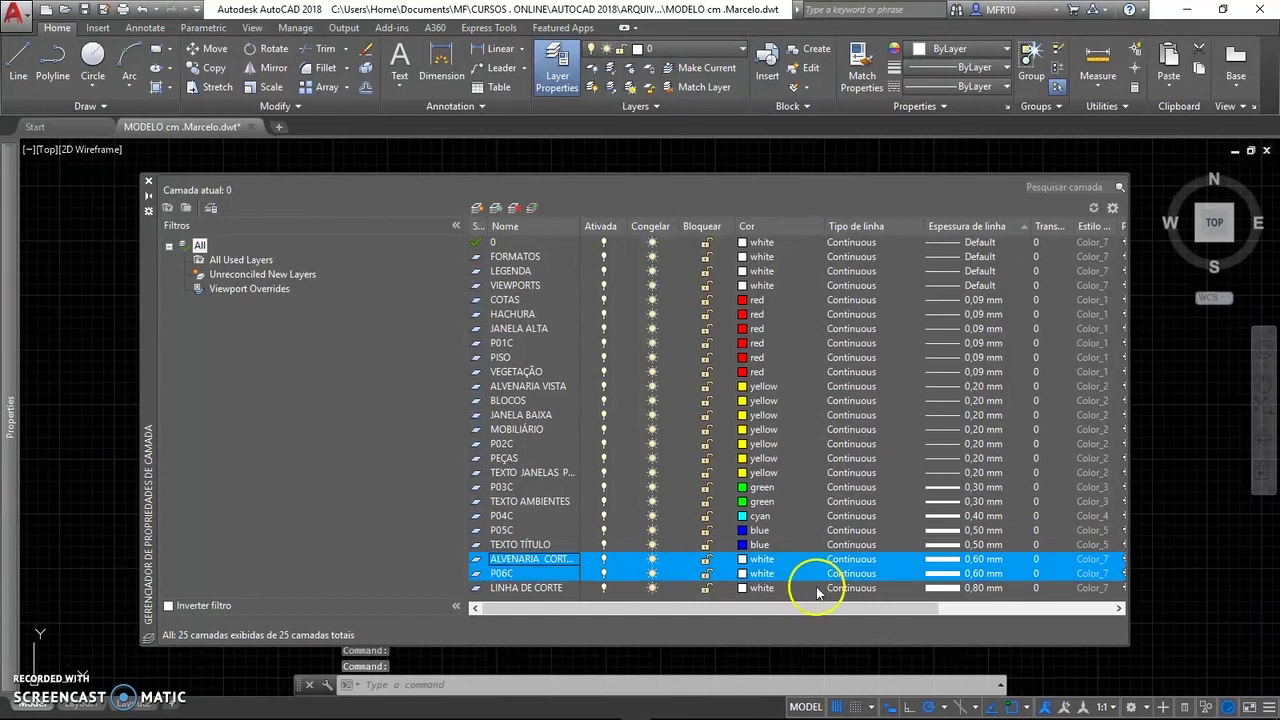
# Colour ALVENARIA CORTE and P06C magenta
pyautogui.click(786, 575)
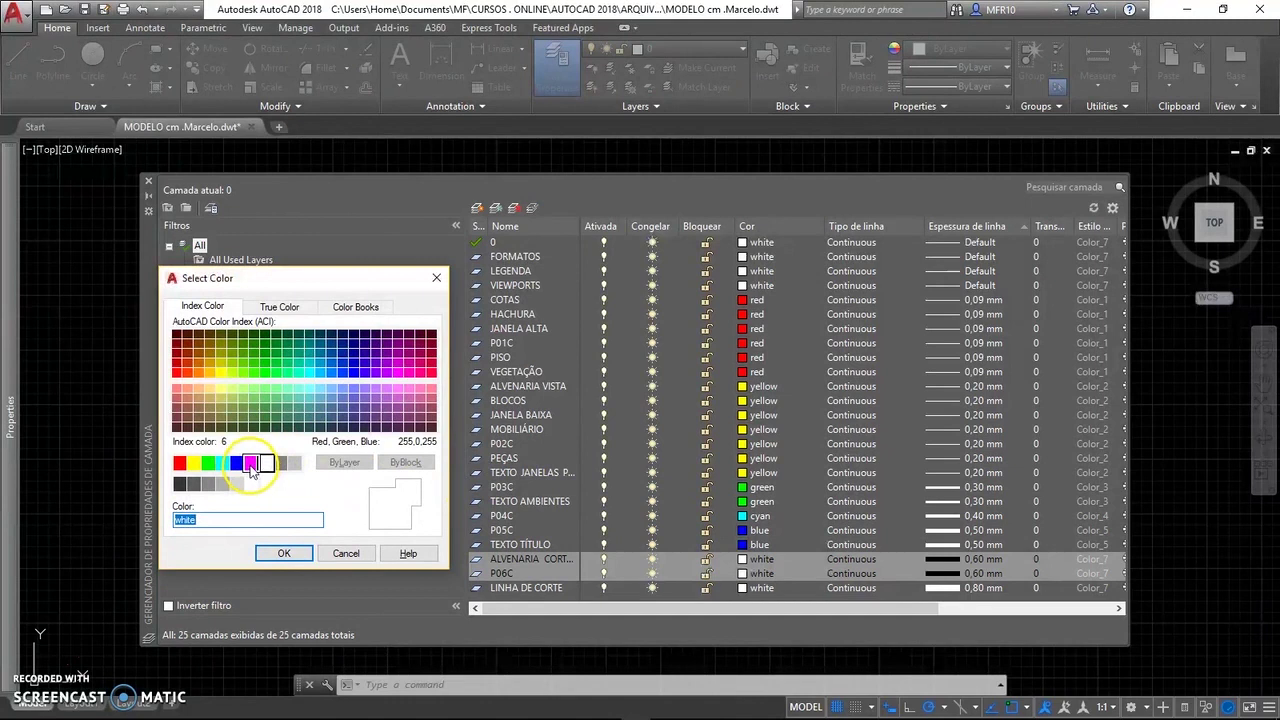
pyautogui.click(251, 464)
pyautogui.click(284, 553)
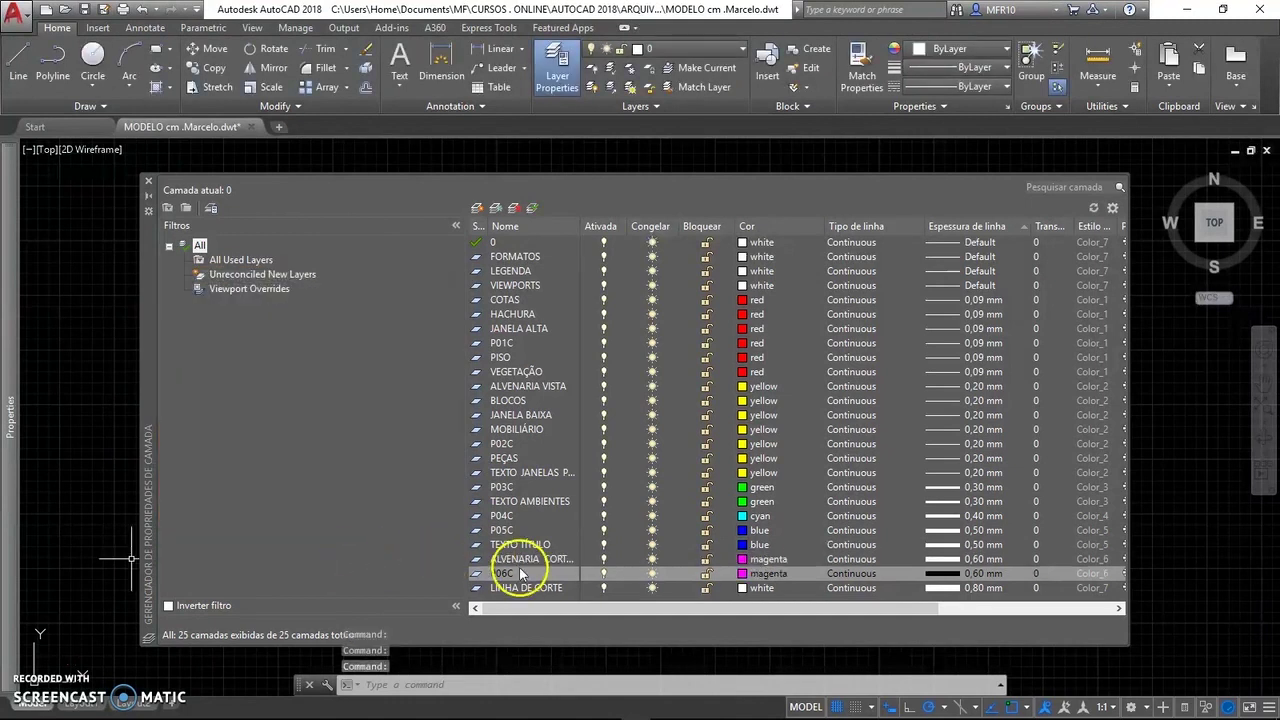
# Set layer LINHA DE CORTE to gray colour 8
pyautogui.click(528, 588)
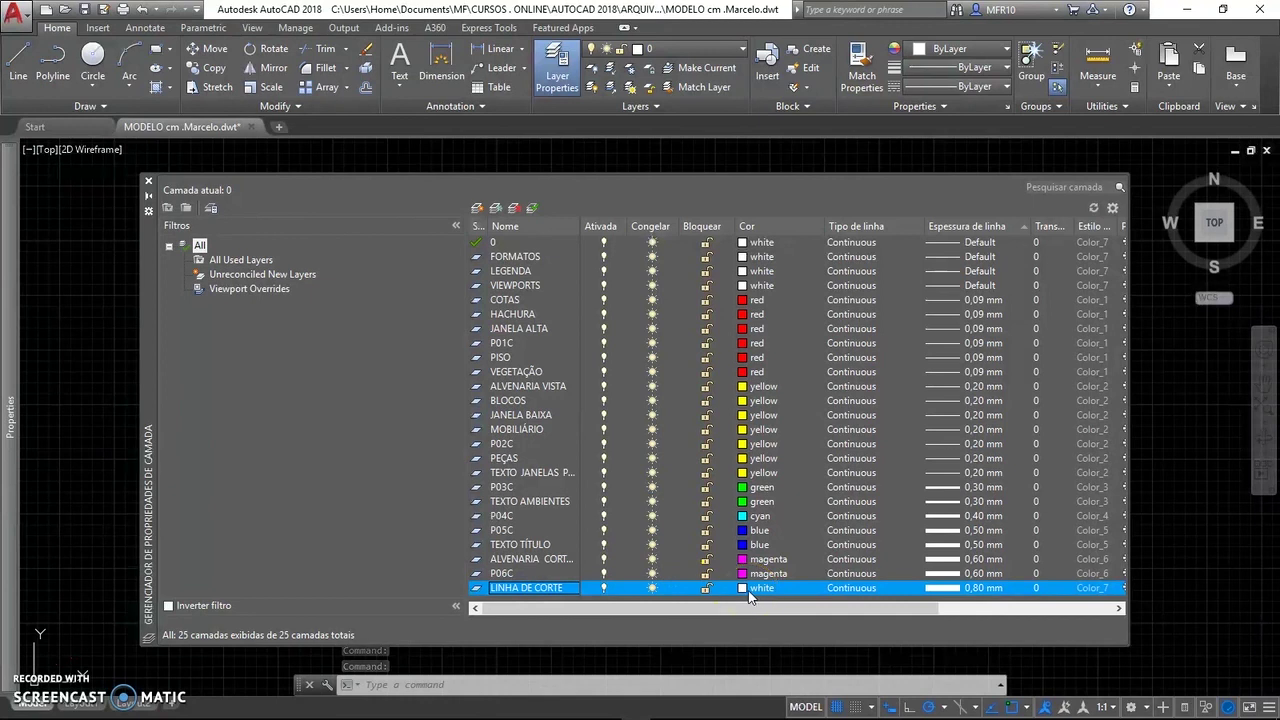
pyautogui.click(749, 590)
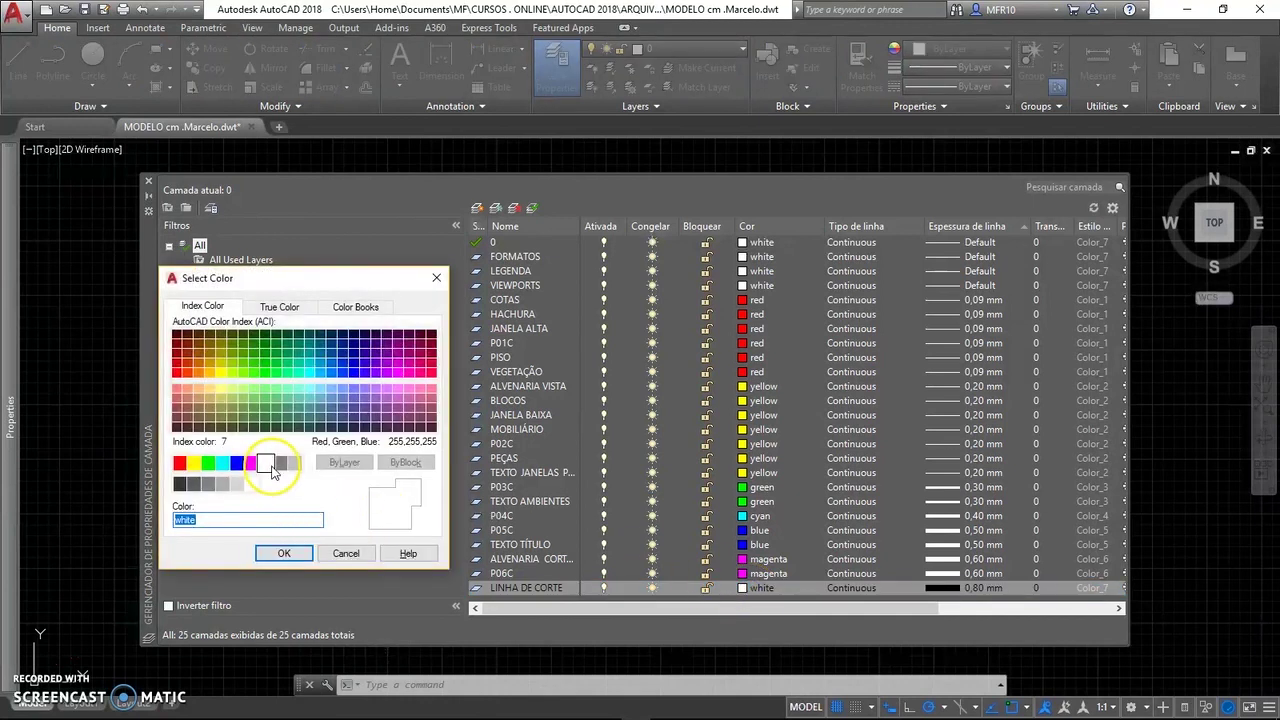
pyautogui.click(280, 462)
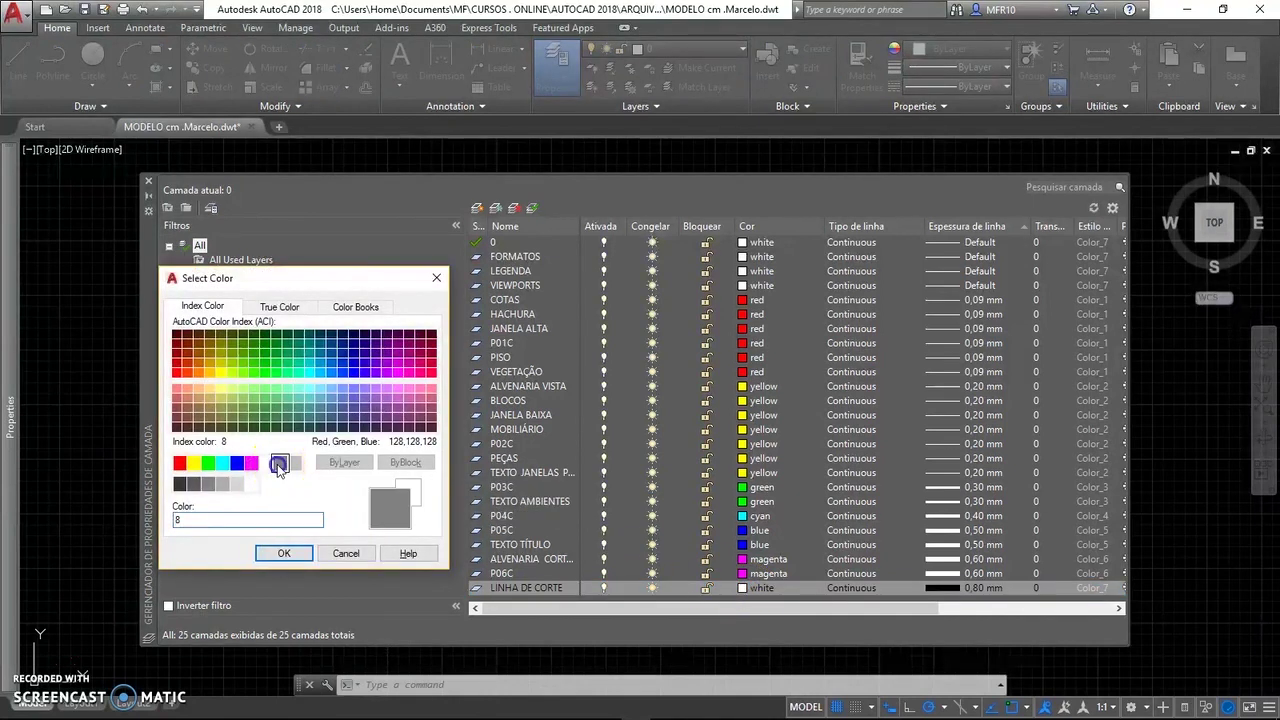
pyautogui.click(284, 554)
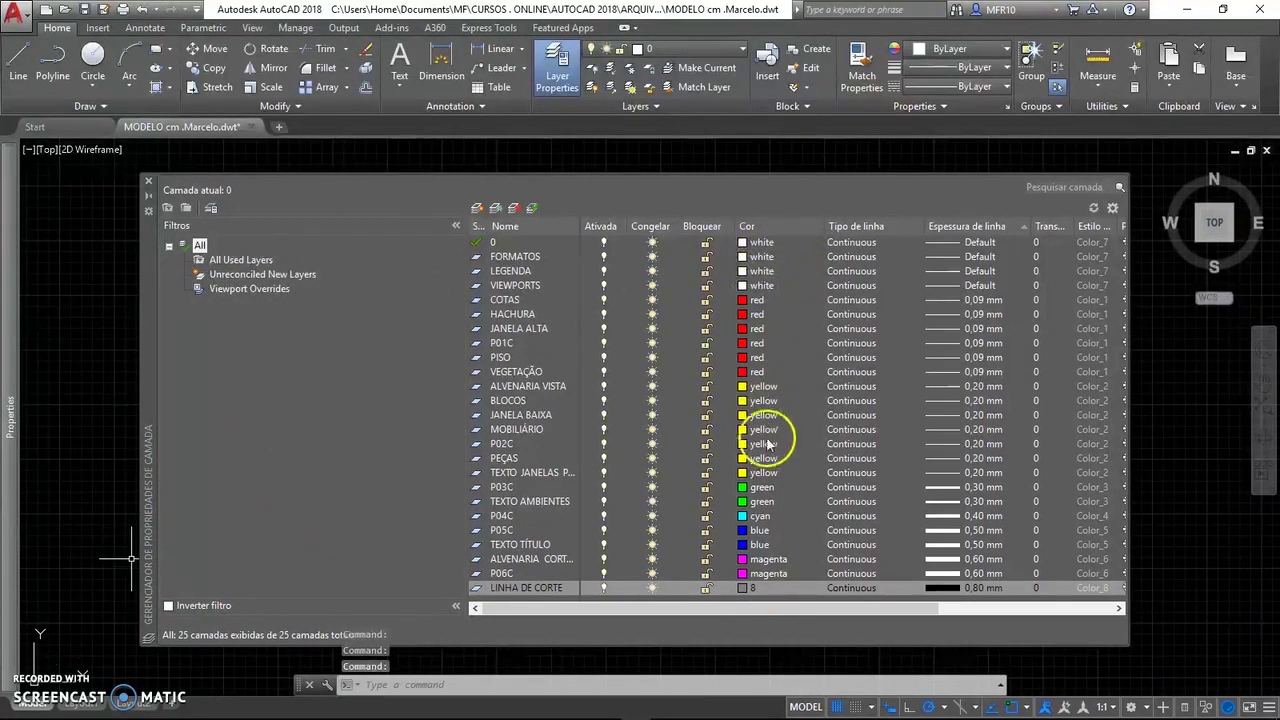
pyautogui.click(251, 397)
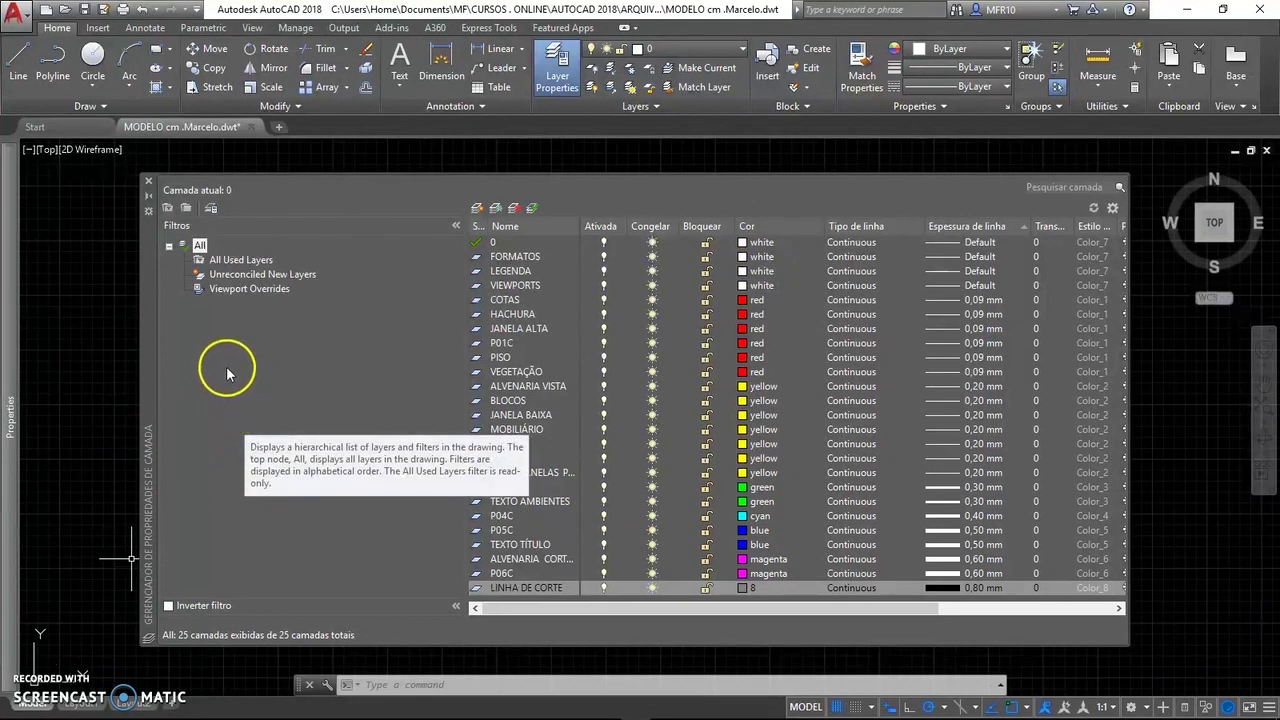